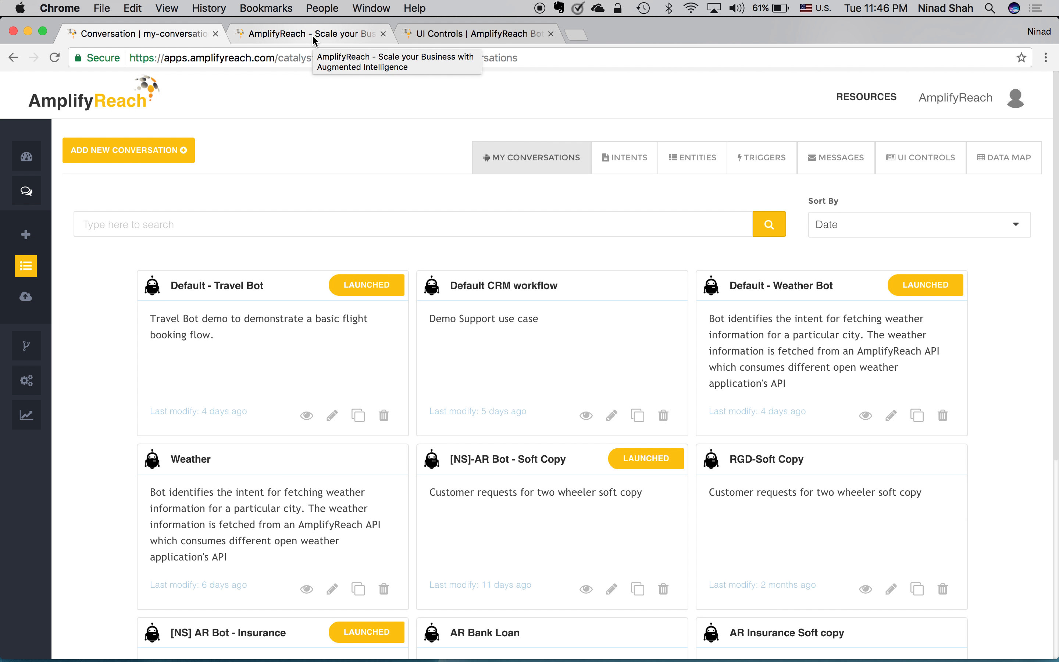
Step: Go to the AmplifyReach conversations dashboard and open the Default - Travel Bot conversation
left_click(312, 34)
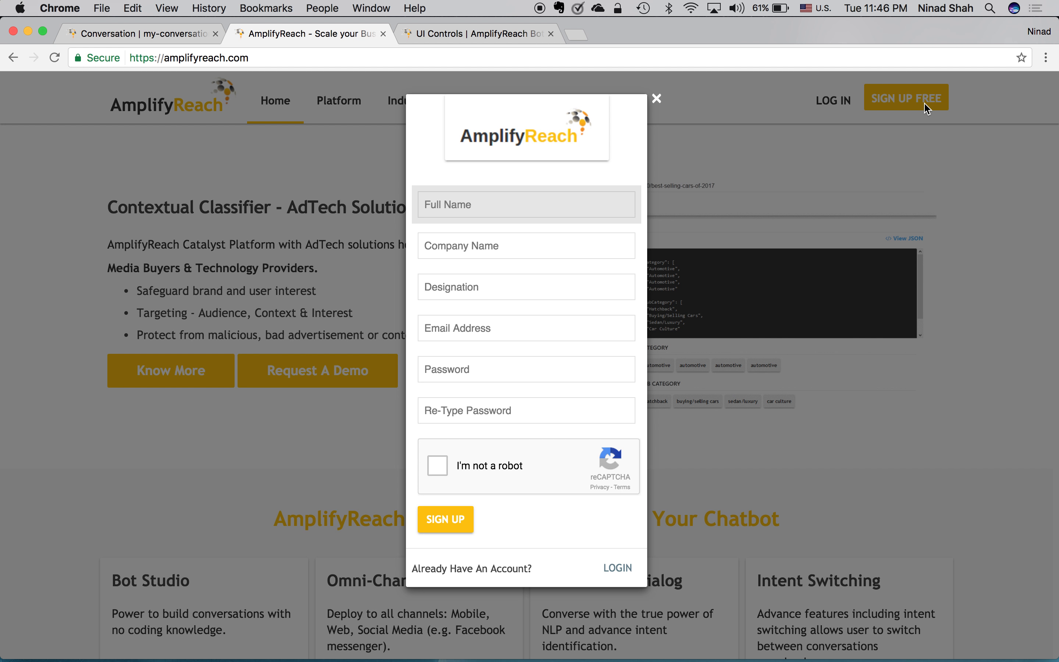
left_click(160, 35)
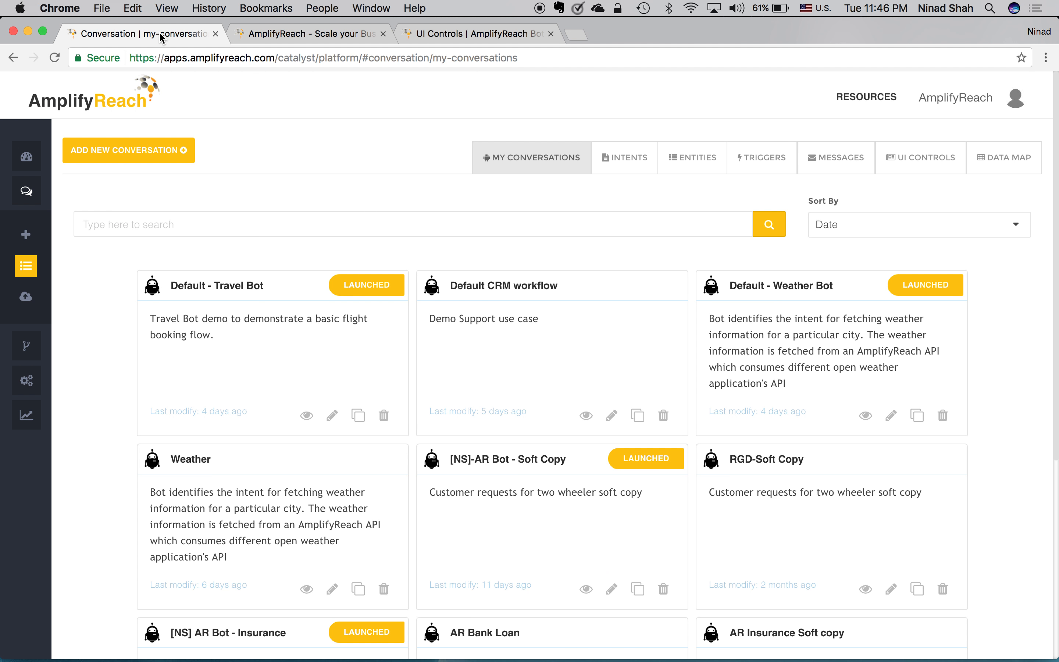
left_click(254, 294)
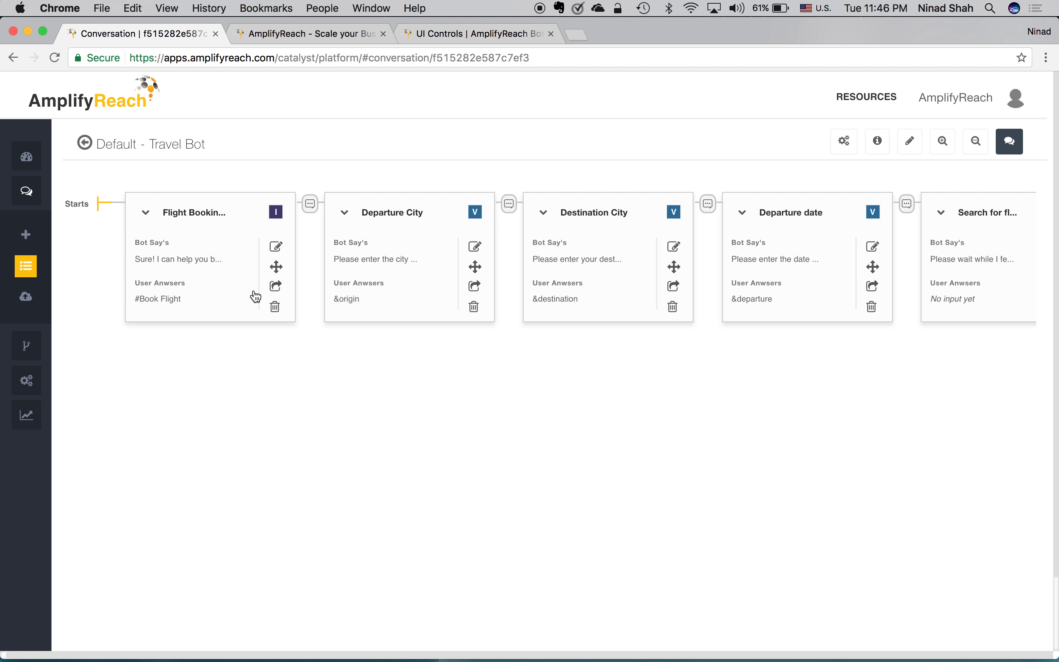
Step: Review the Book Flight intent's example phrases in the Flight Booking node, leaving both dialogs unchanged
left_click(277, 248)
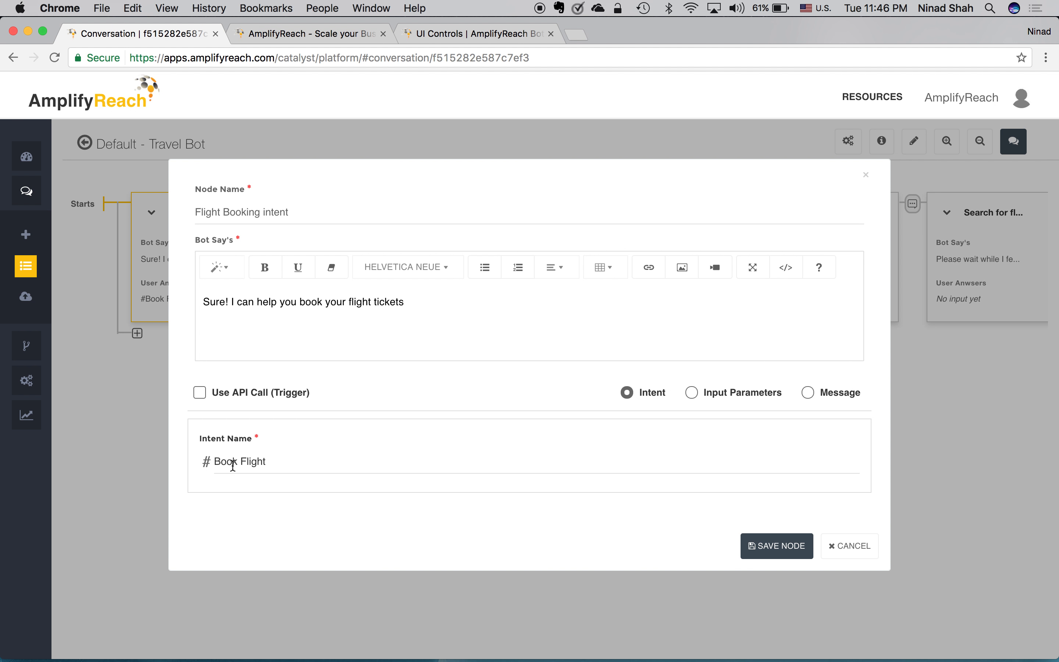
left_click(461, 461)
left_click(850, 461)
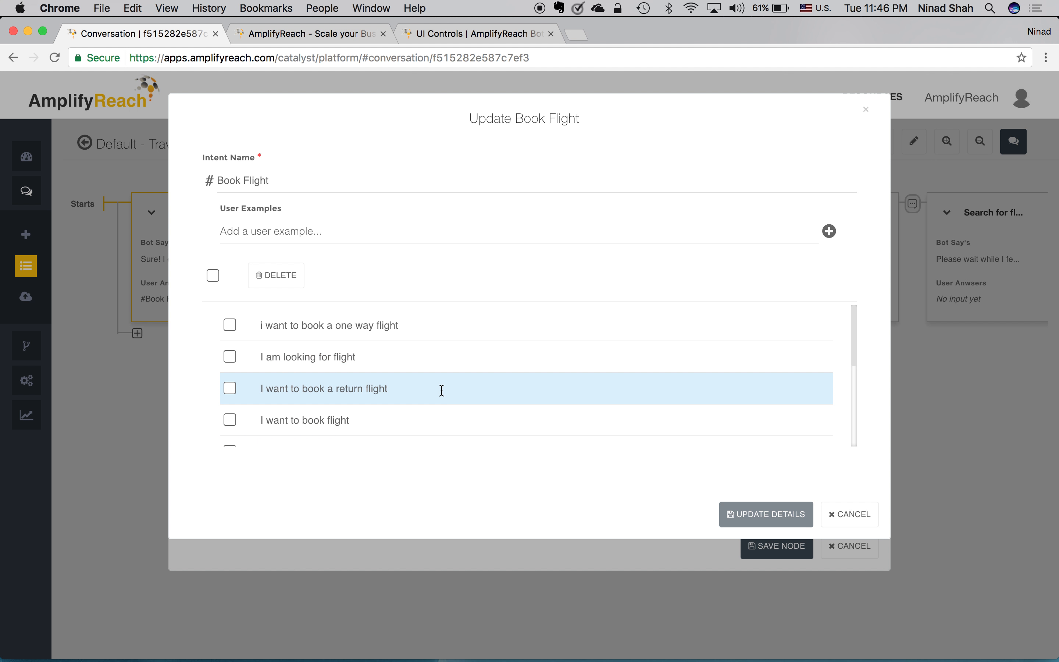
scroll(441, 391, "down", 3)
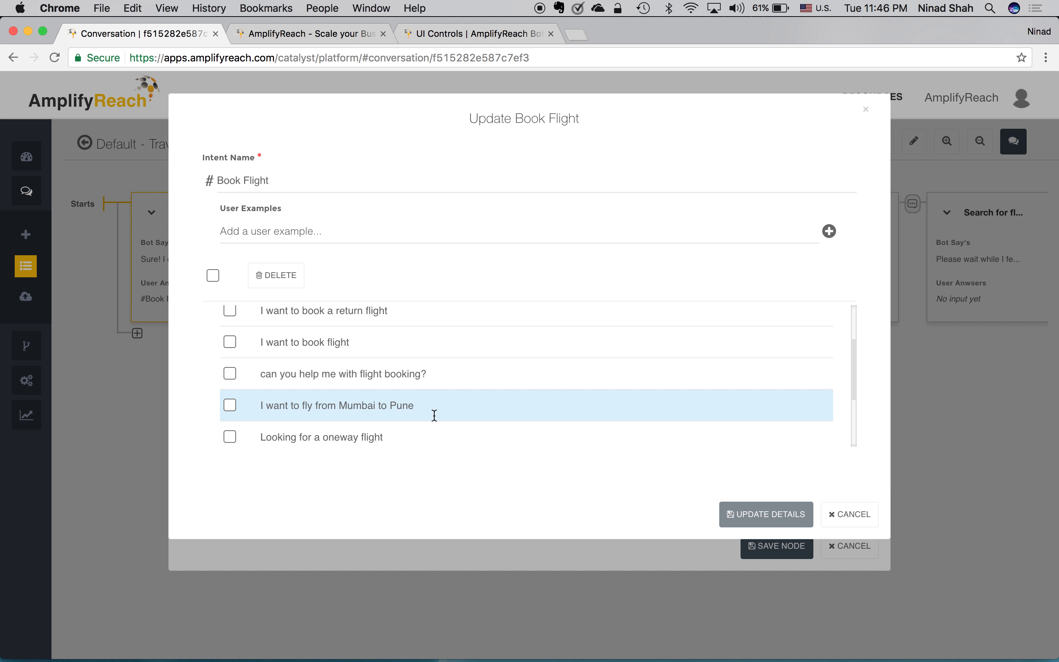
left_click(834, 510)
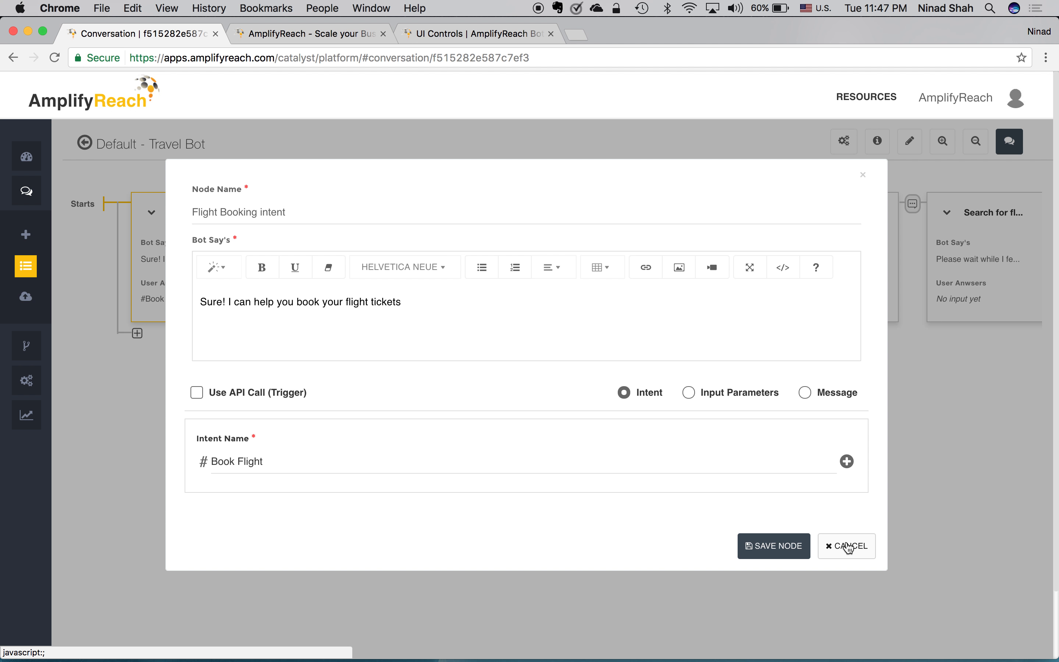
left_click(847, 546)
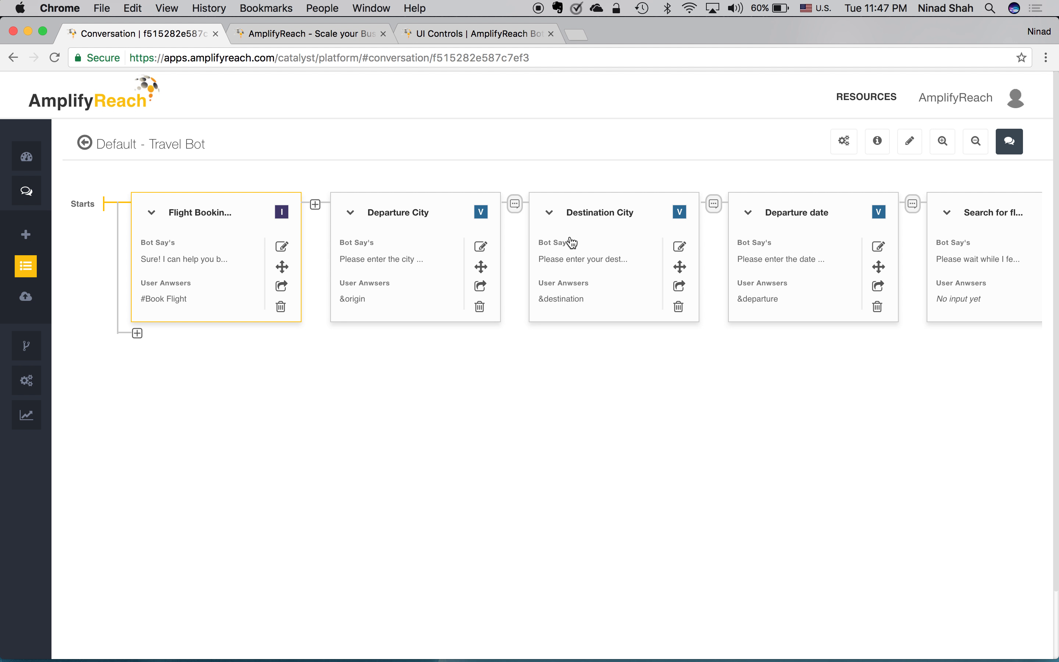
left_click(481, 248)
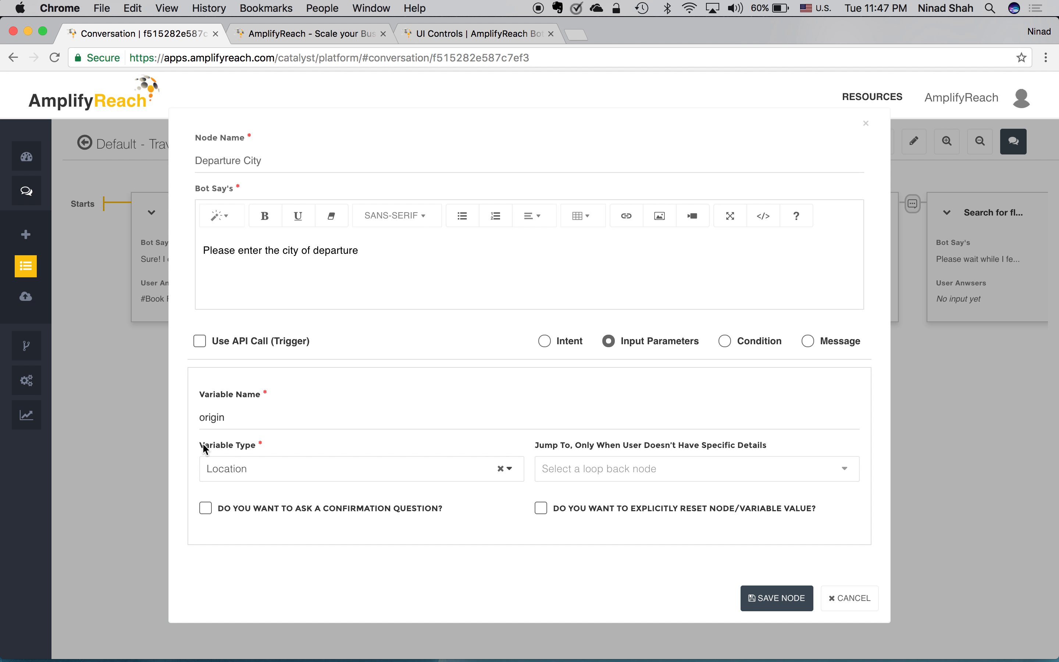
left_click(852, 606)
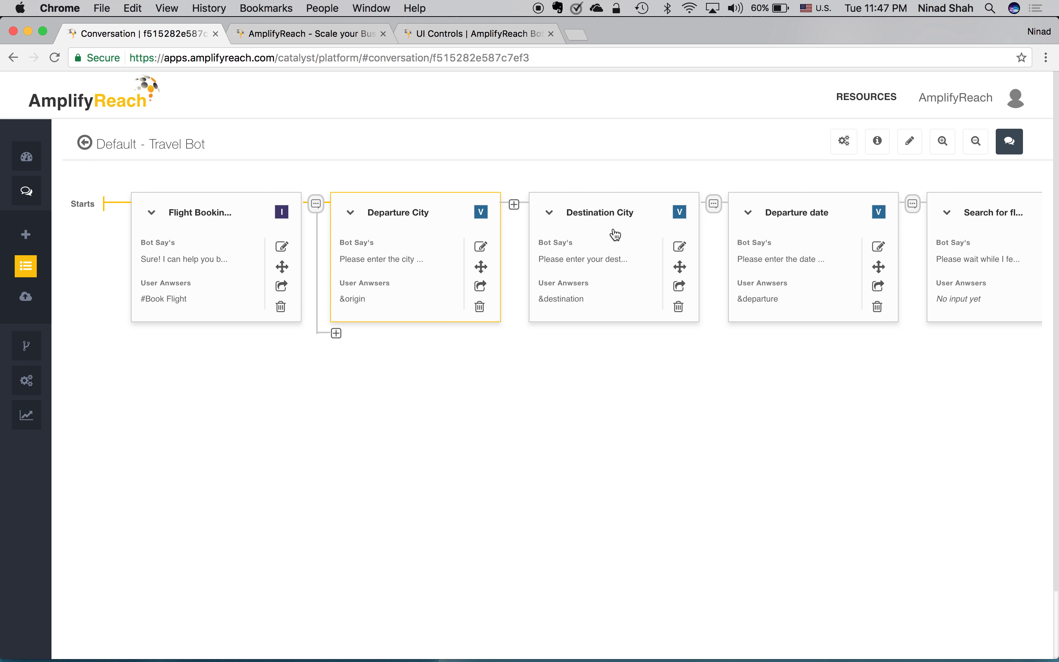
left_click(880, 248)
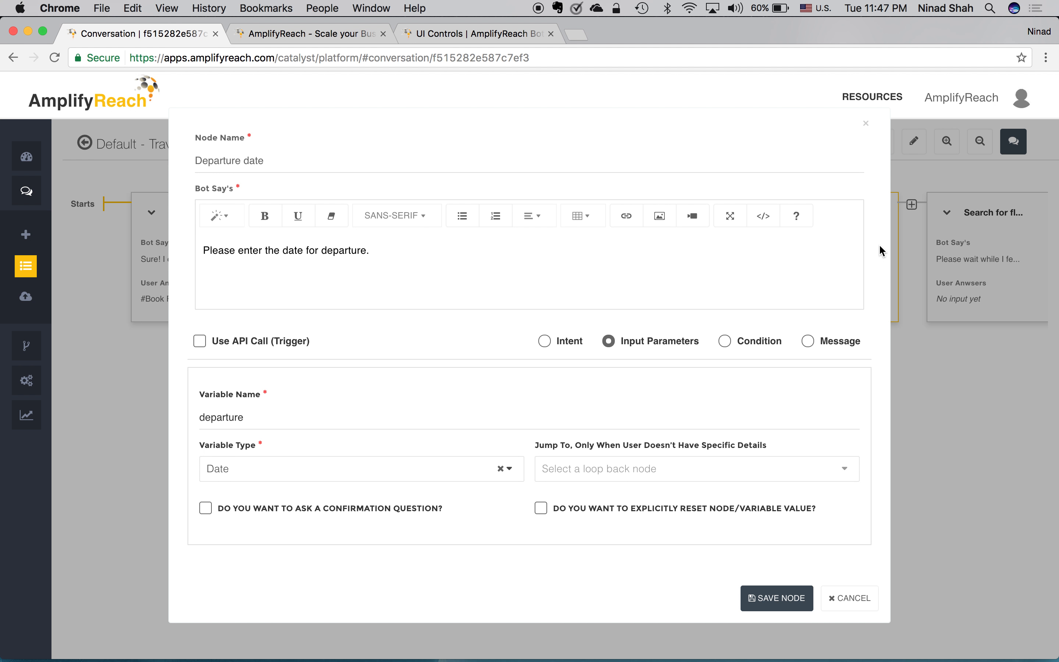
left_click(511, 471)
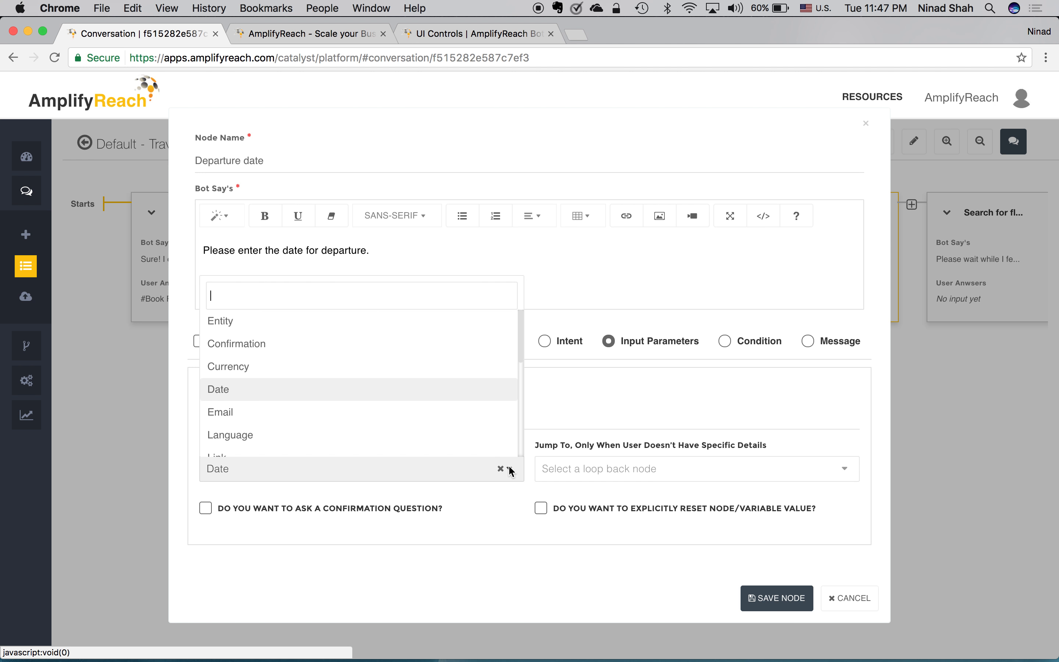
scroll(451, 366, "down", 1)
scroll(451, 366, "up", 1)
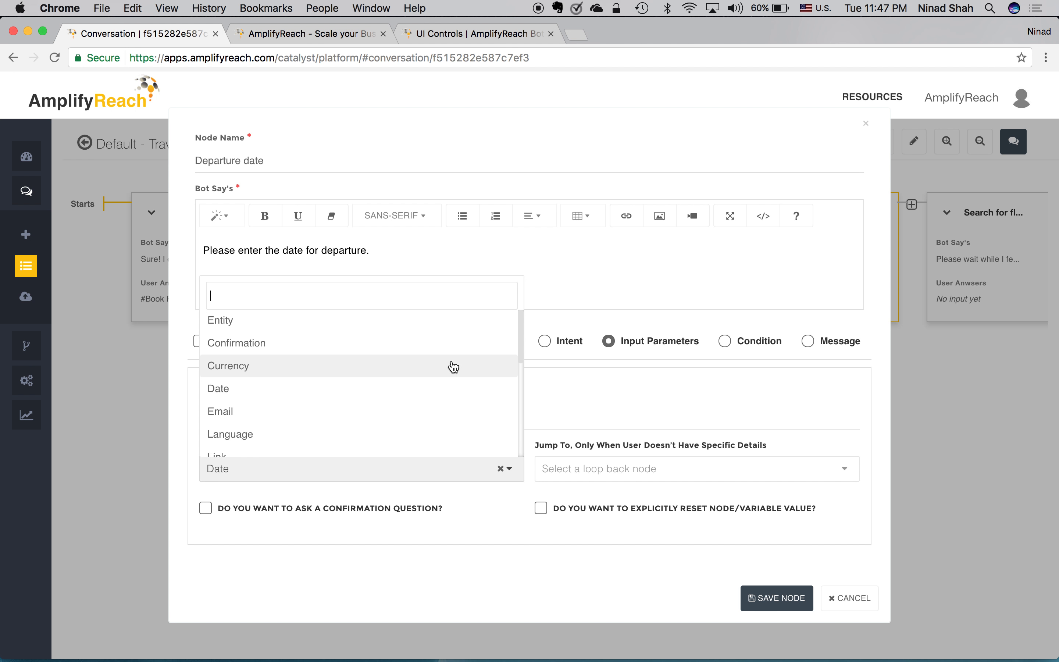
scroll(453, 367, "down", 3)
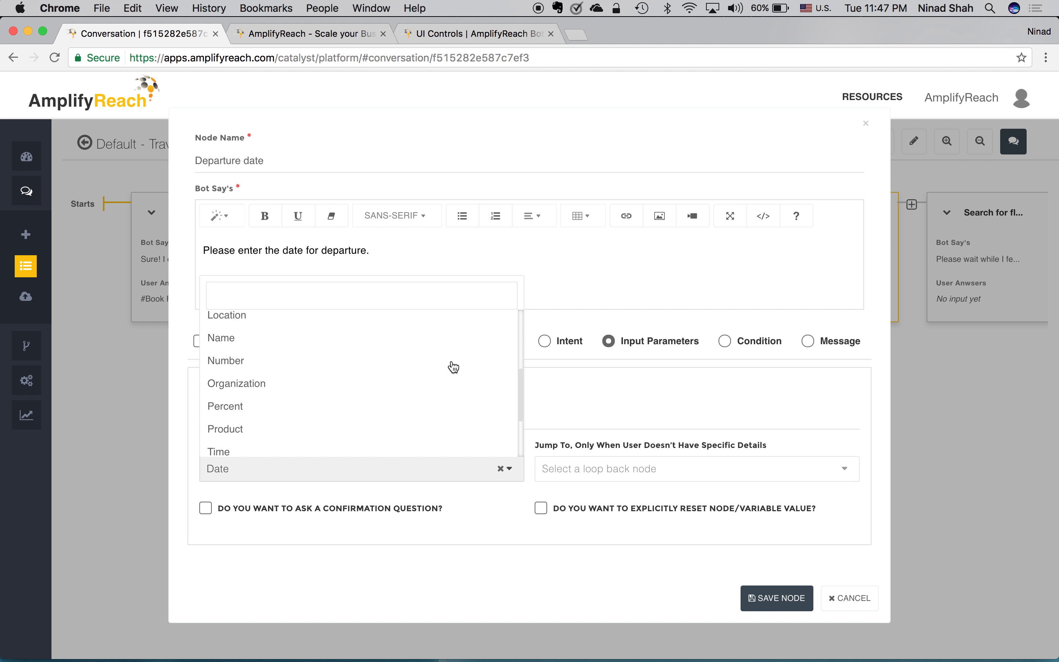
left_click(477, 518)
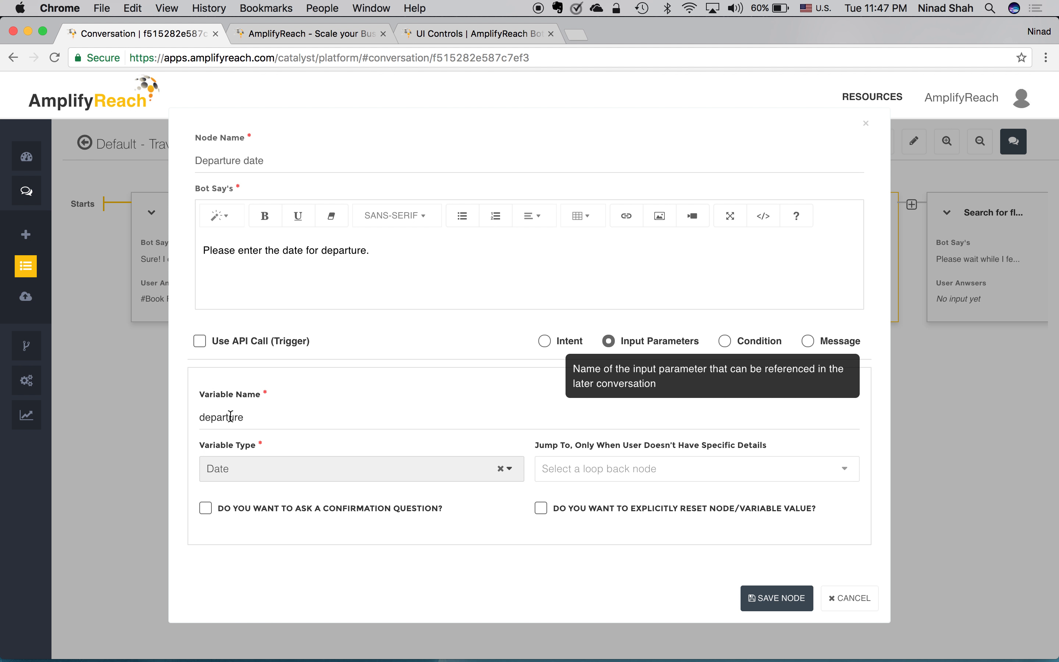
left_click(854, 600)
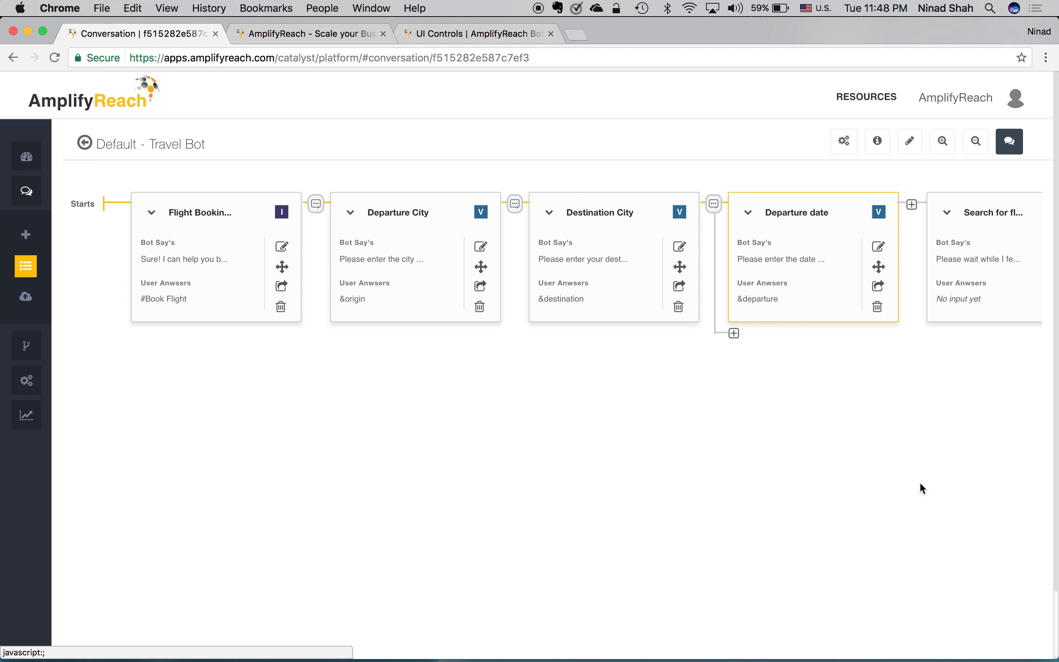
scroll(922, 485, "right", 3)
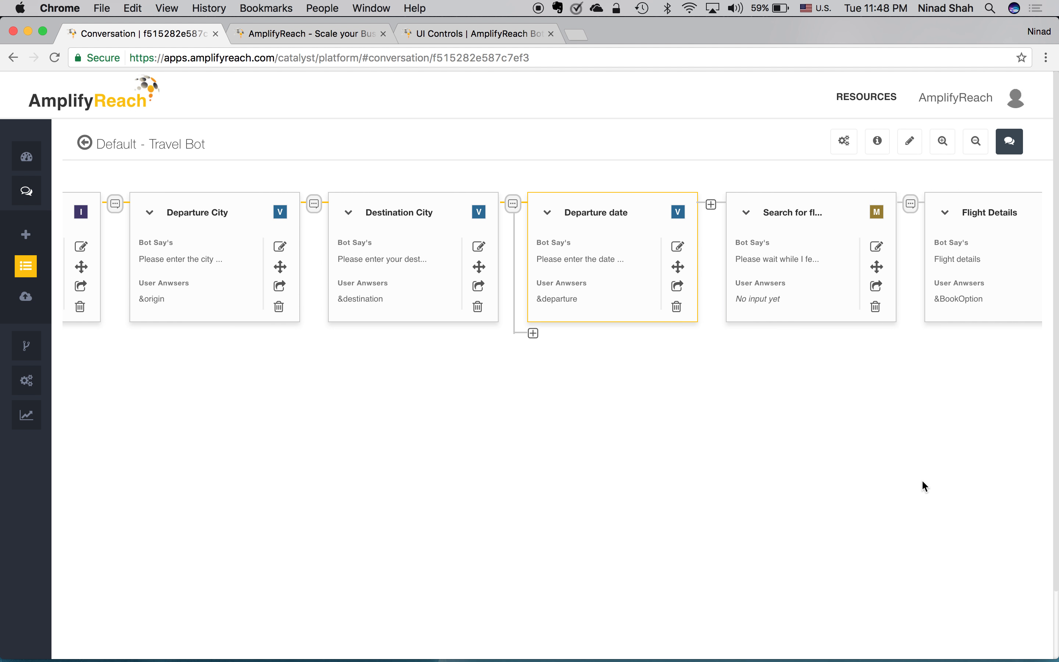
left_click(878, 248)
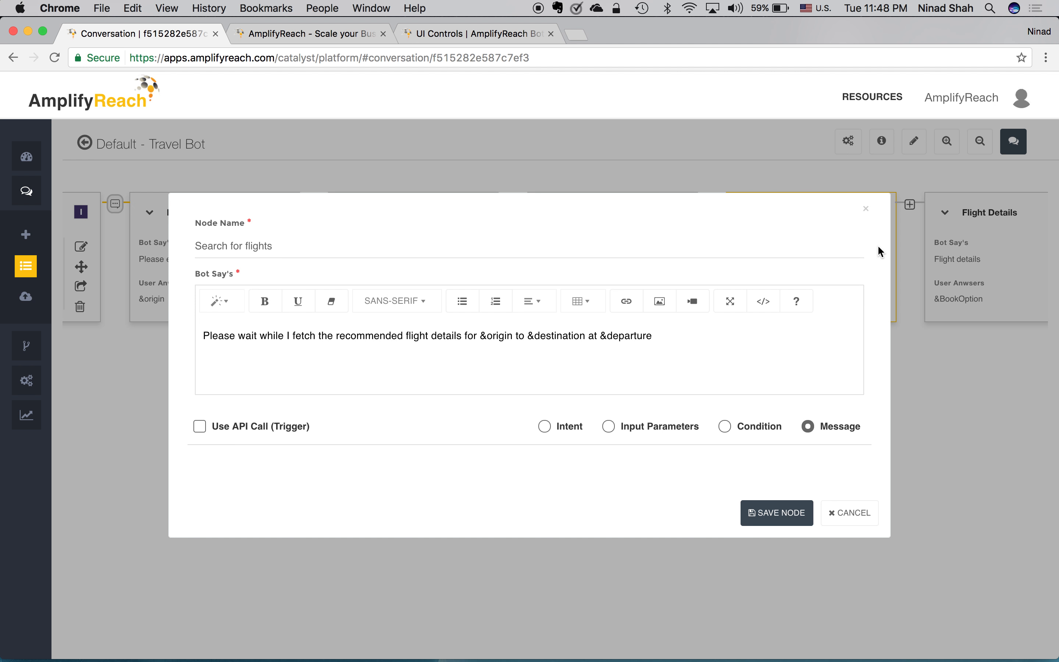
left_click(861, 510)
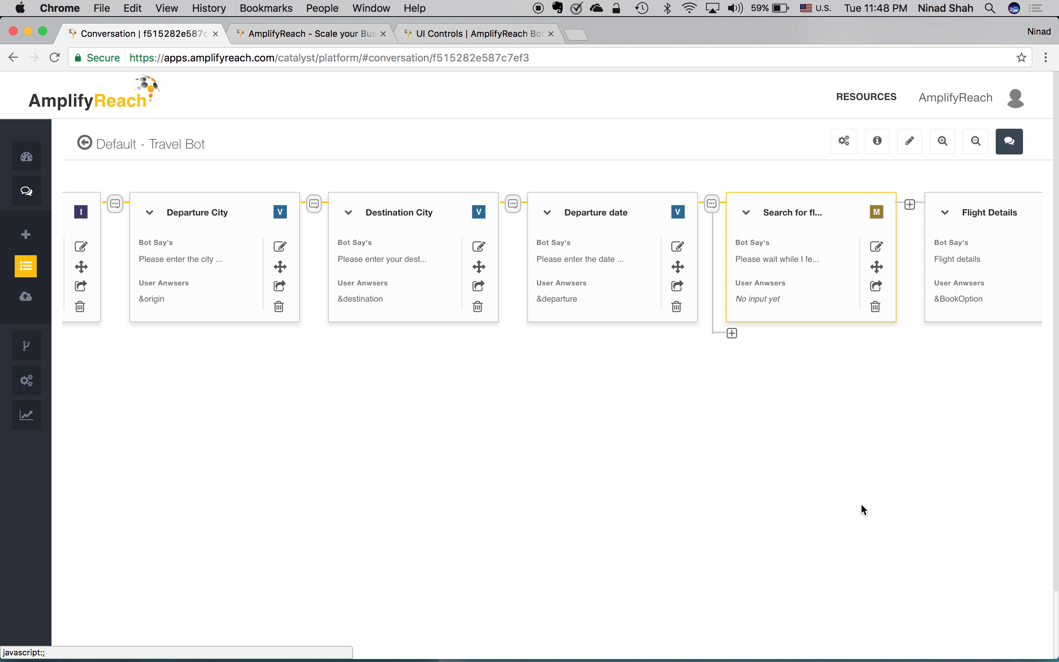
Step: In a Try Out chat, send 'I would like to book a flight ticket from Mumbai to Austin for tomorrow'
left_click(1019, 144)
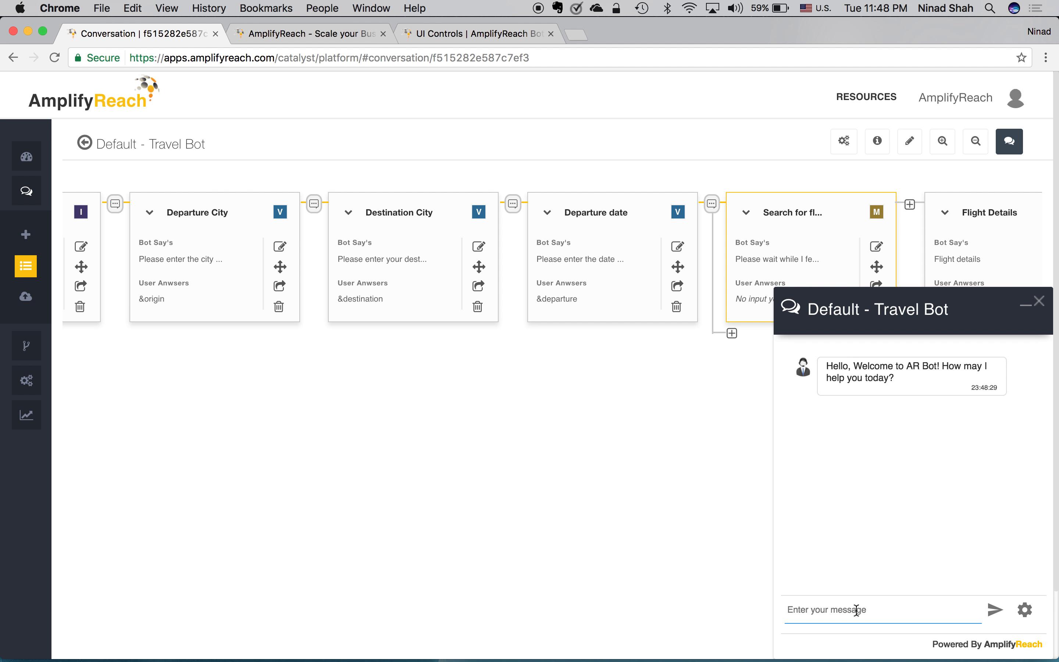
type("I would like to book a fligh")
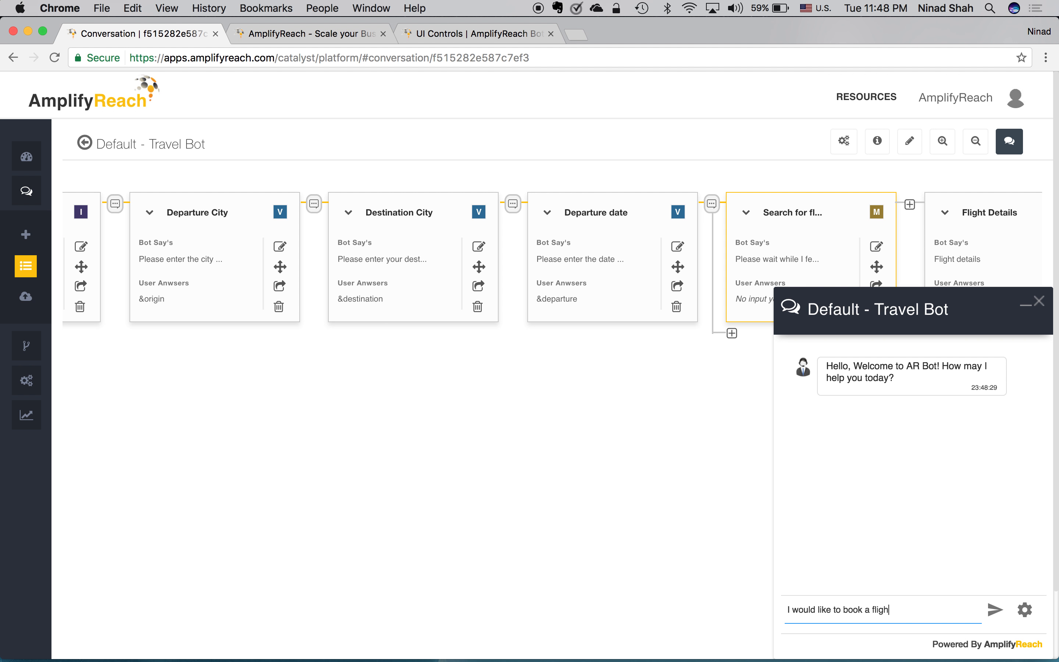
type("t ticket from Mumbai to ")
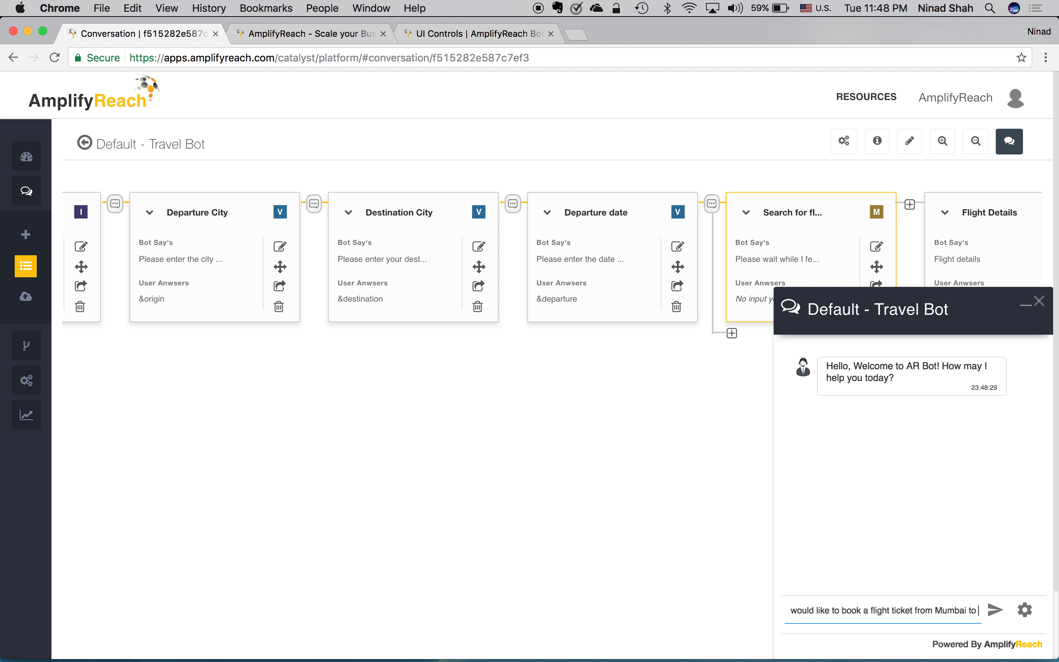
type("Austin ")
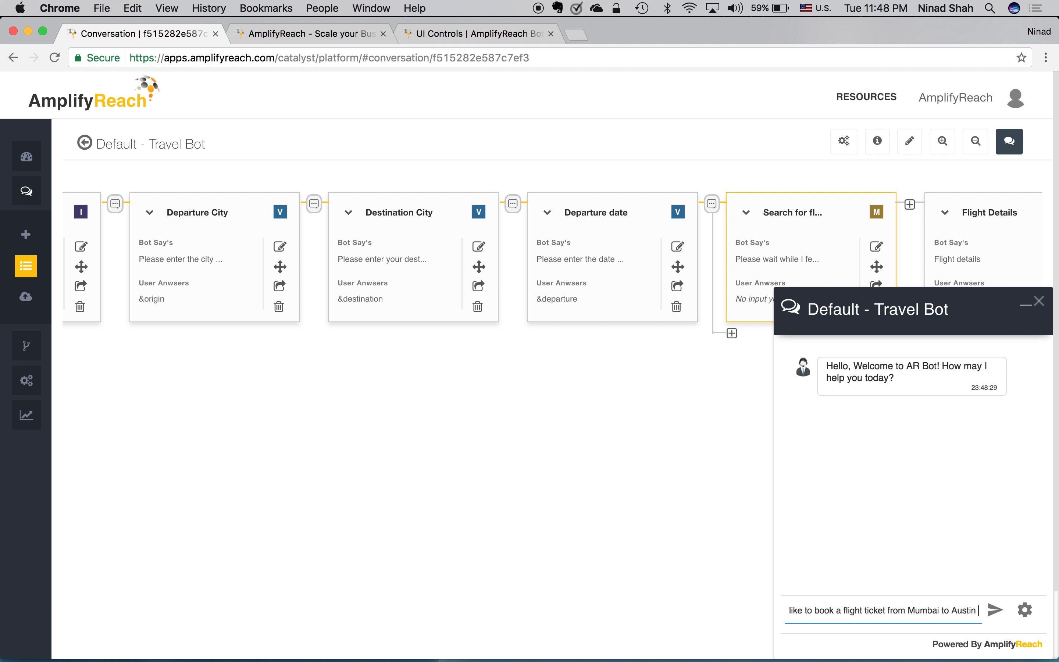
type("for tomorrow")
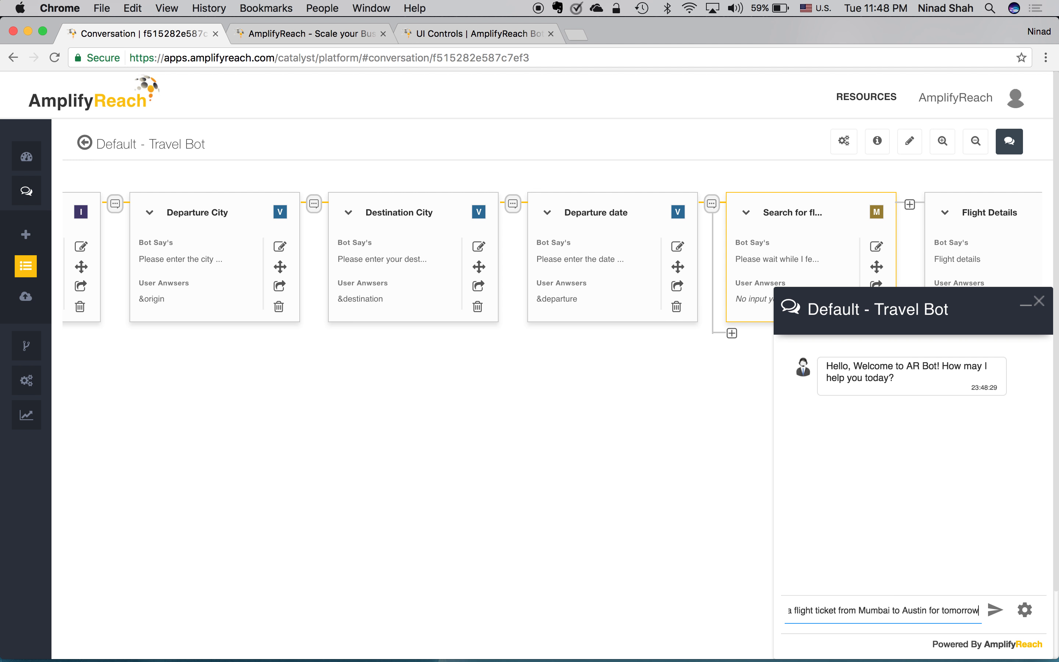
key("Return")
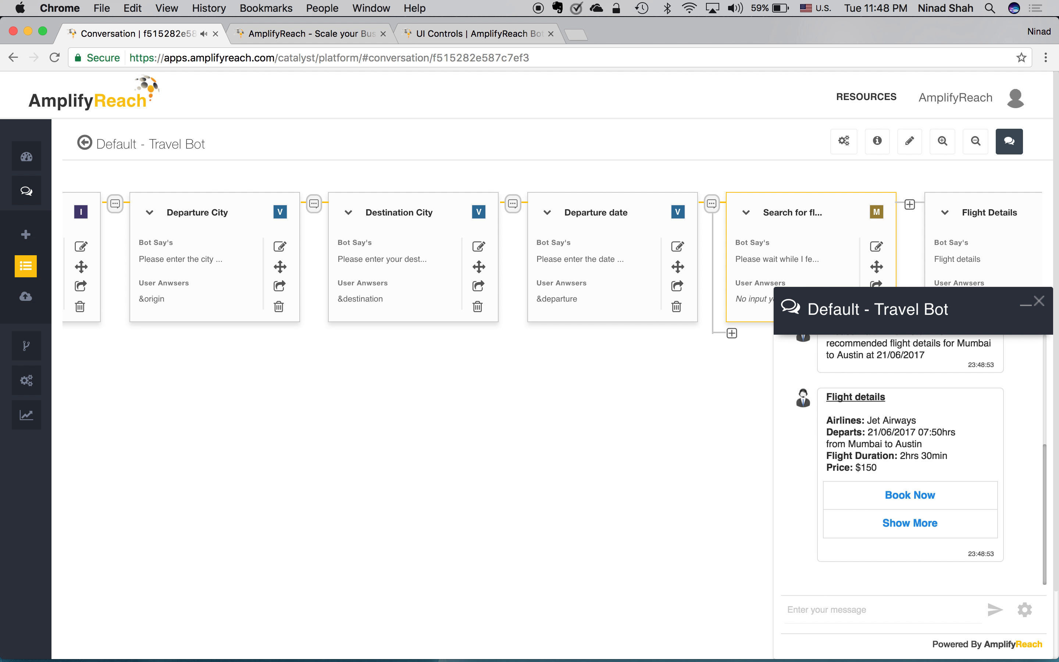
scroll(896, 508, "up", 3)
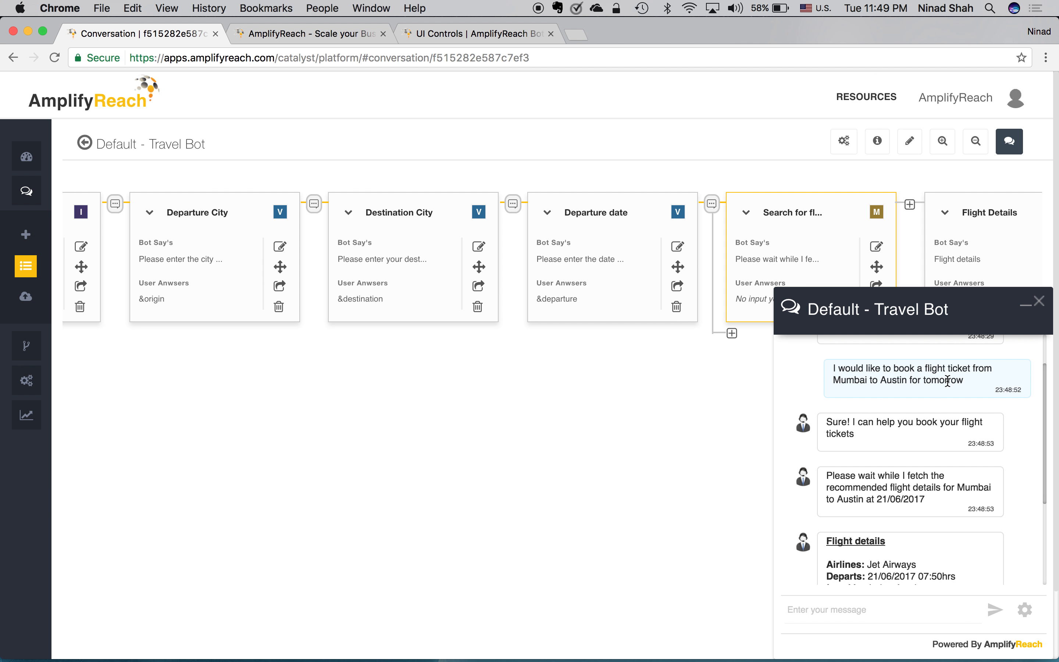
Step: Check today's date on the menu-bar clock and close the previous test chat panel
left_click(882, 15)
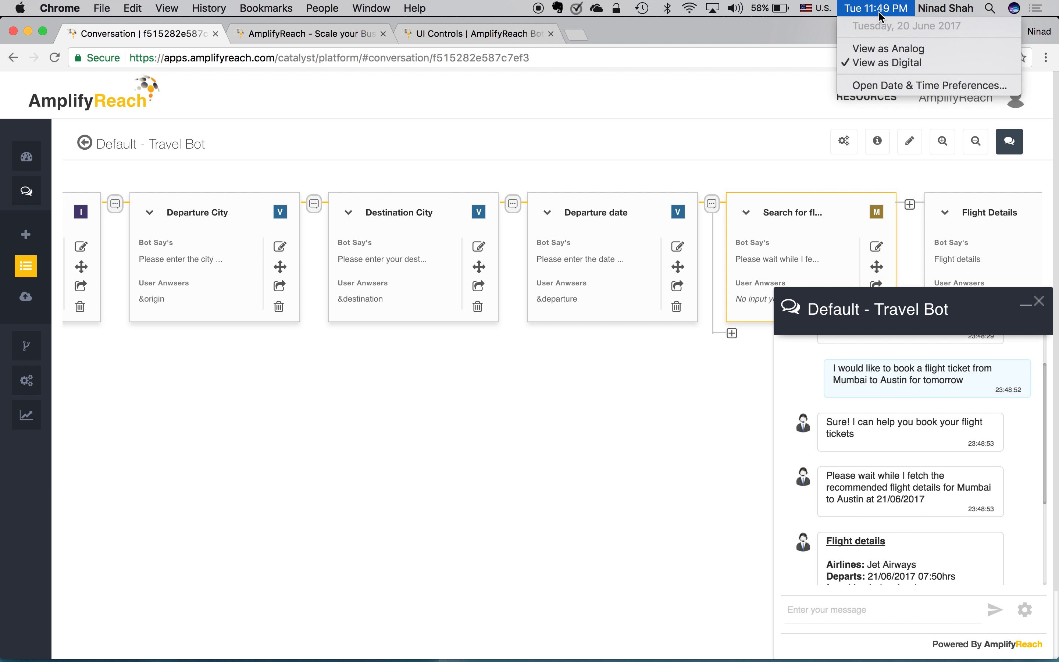
left_click(907, 506)
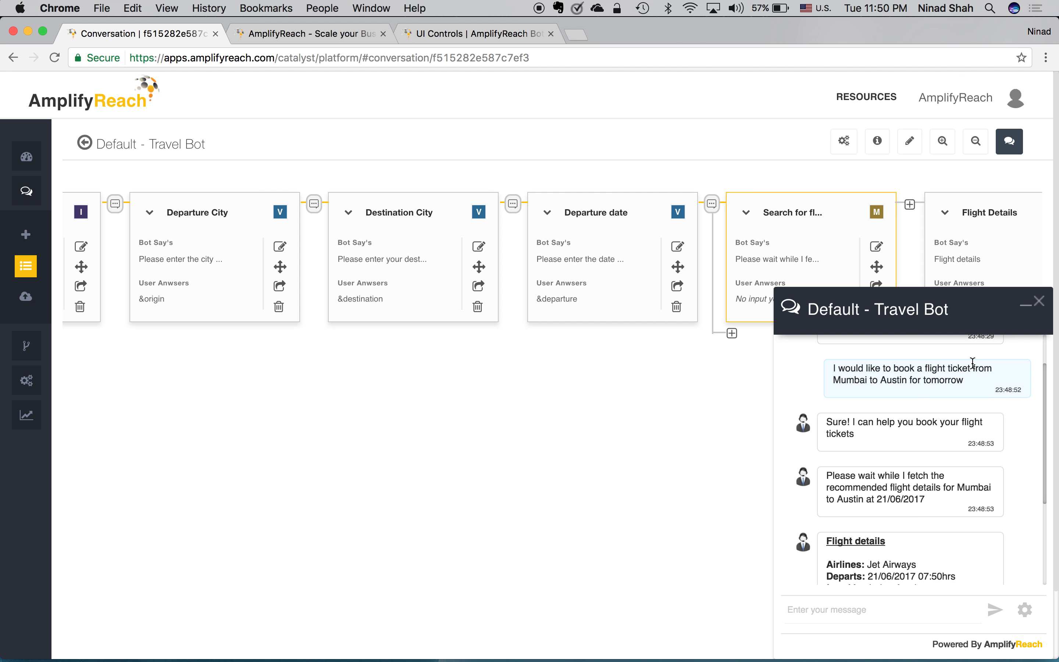
left_click(1044, 304)
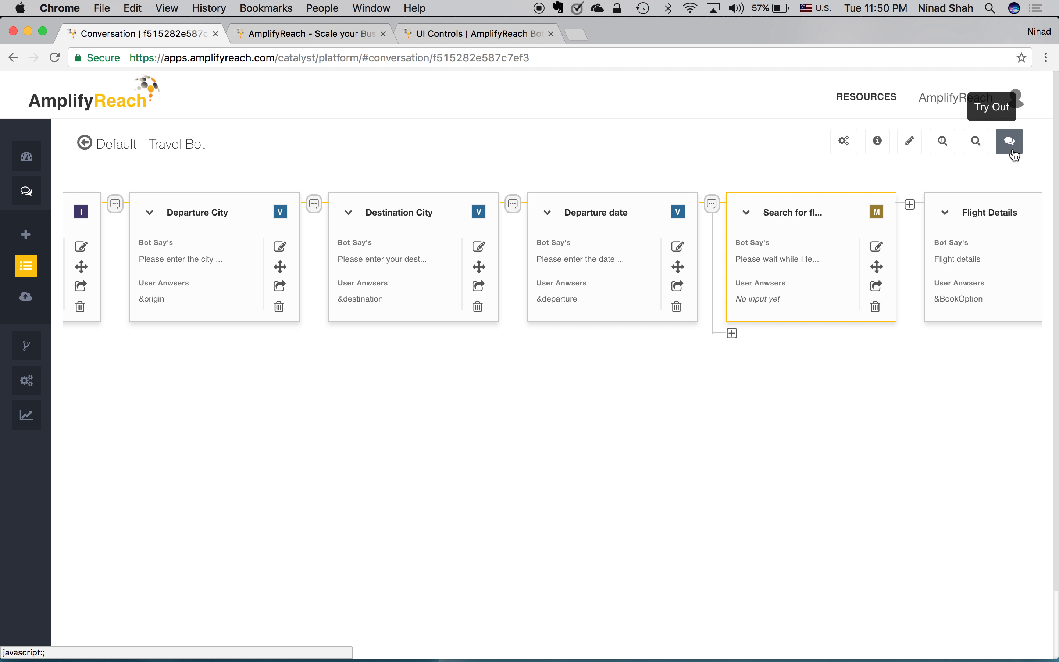
Step: Start a new test chat and send 'I would like to book a flight ticket for tomorrow from Mumbai to Austin'
left_click(1013, 151)
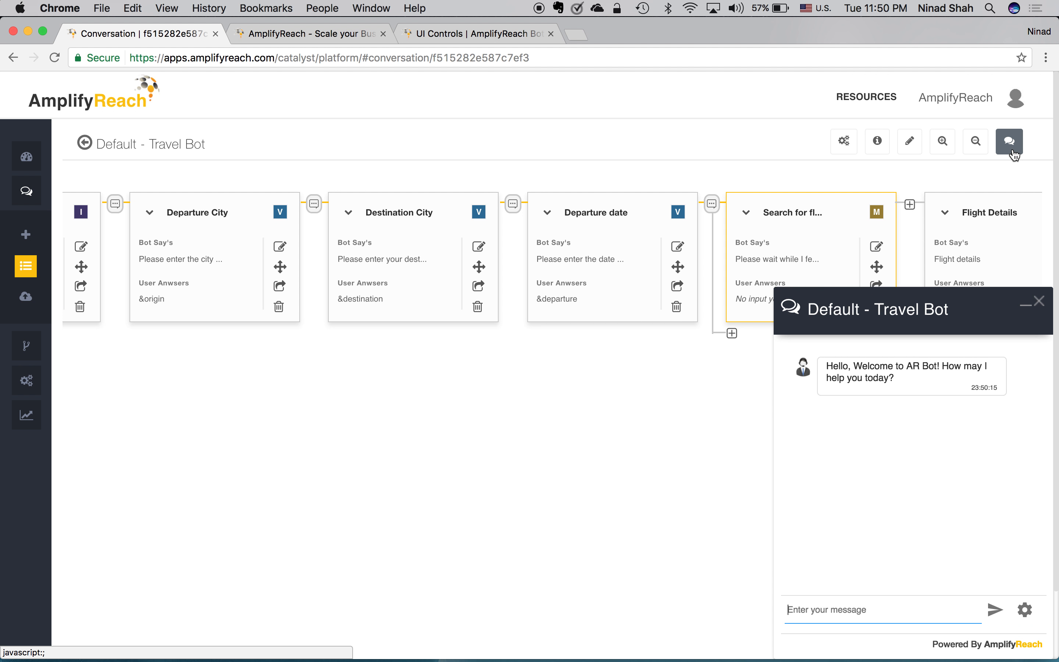
type("I would like to book a flight ticket")
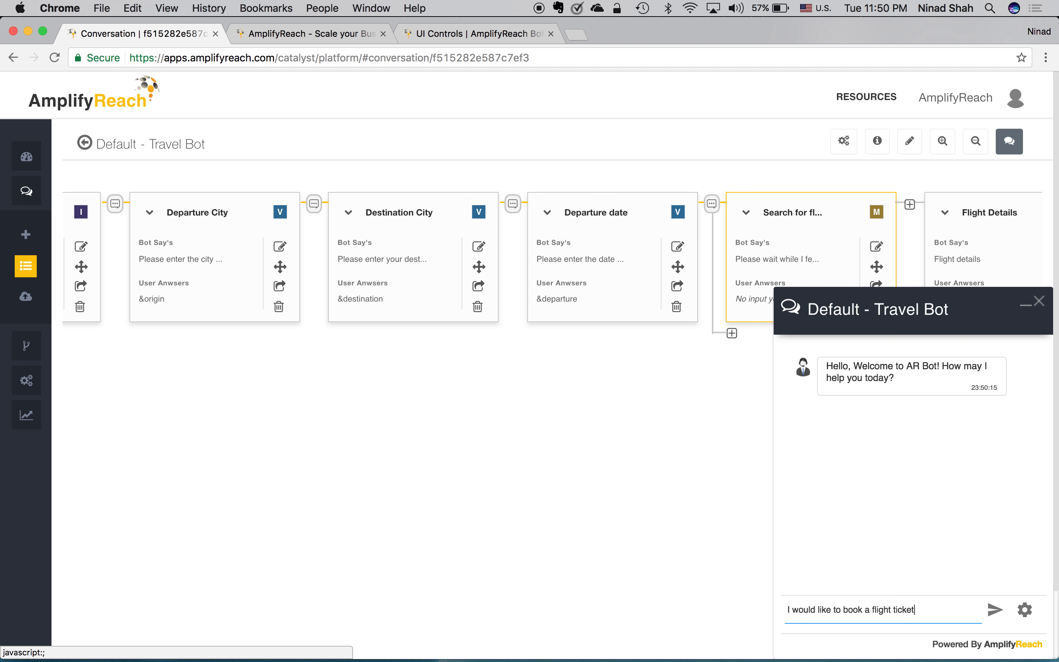
type(" for tomorrow from M")
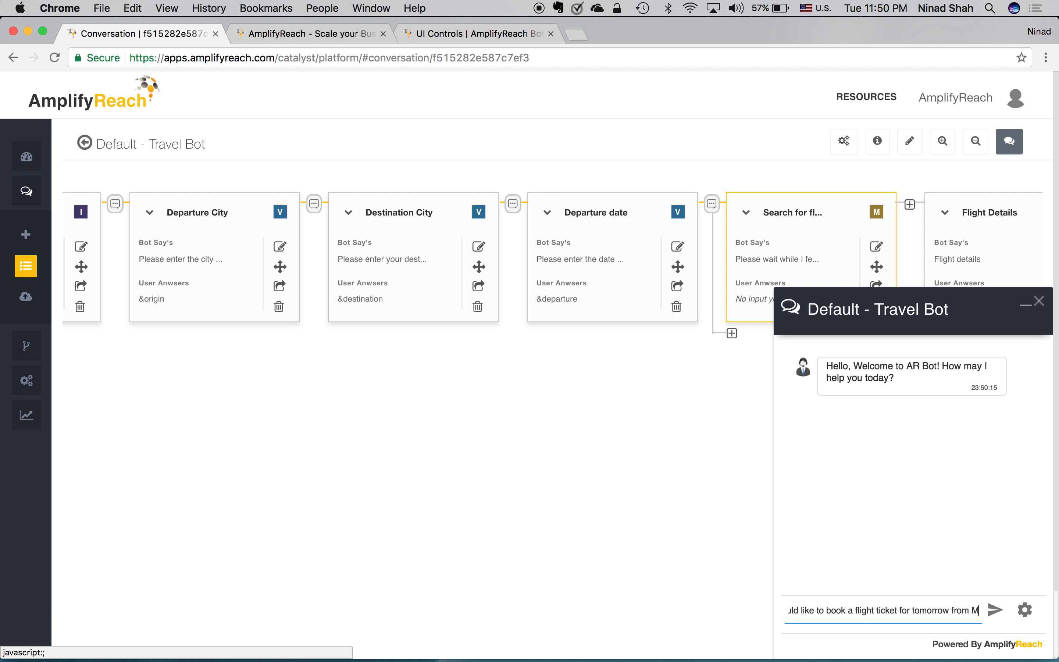
type("umbai to Austin")
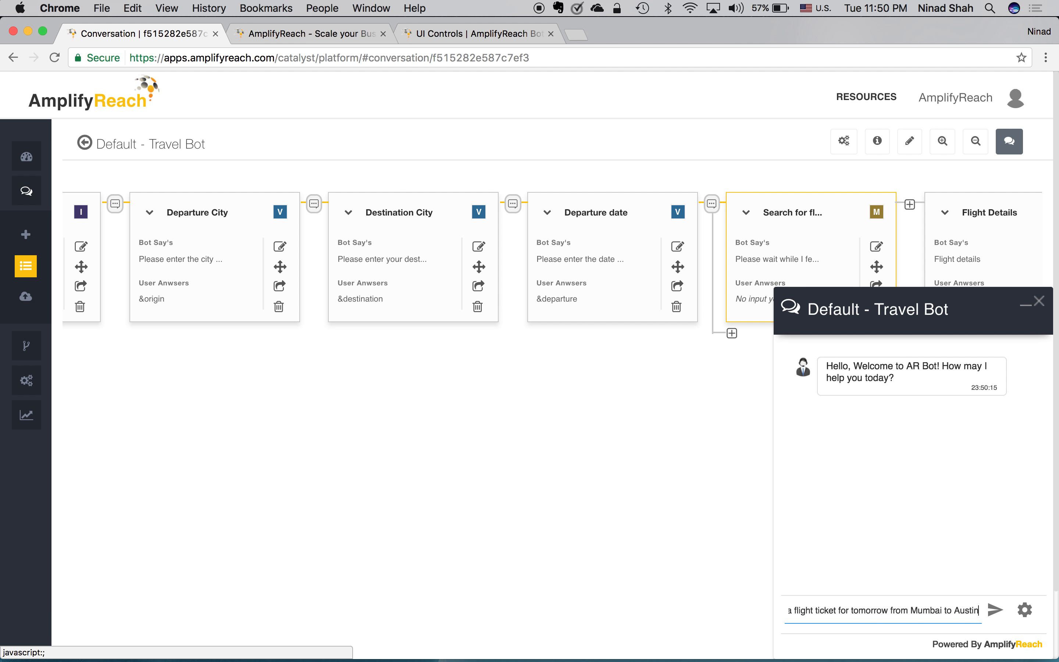
key("Return")
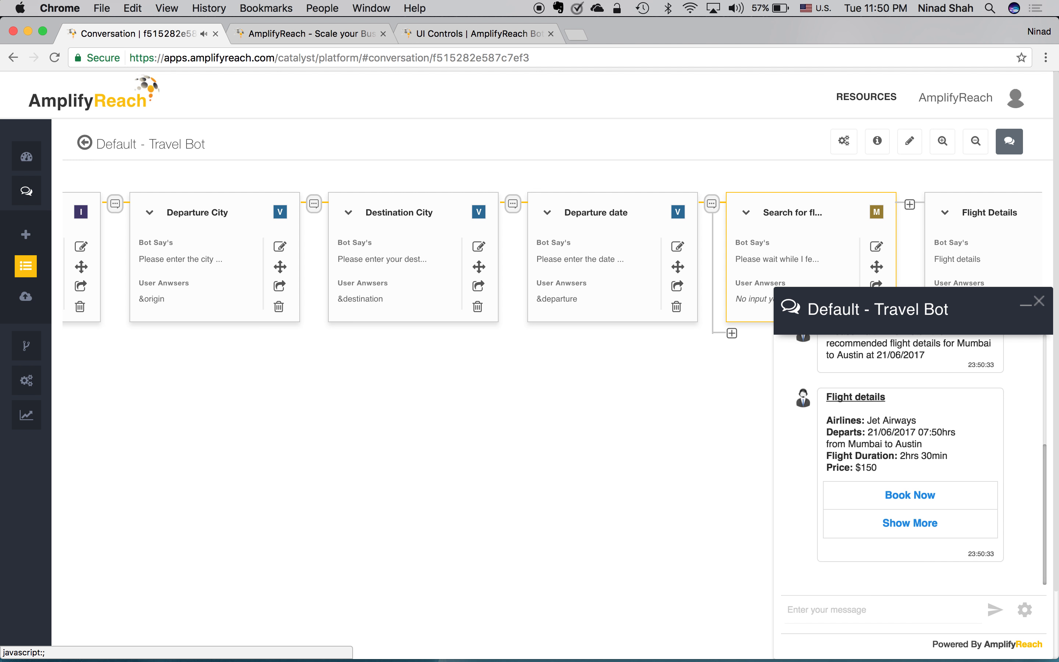
Step: Close the test chat, scroll the canvas right, and edit the Flight Details card
scroll(889, 377, "up", 2)
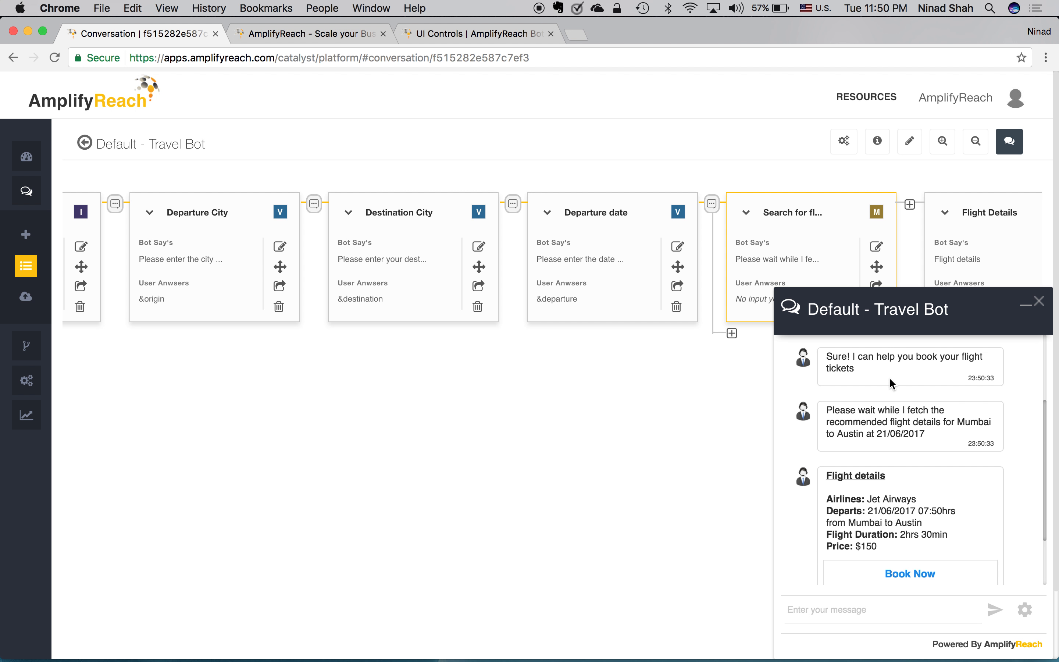
scroll(890, 378, "up", 2)
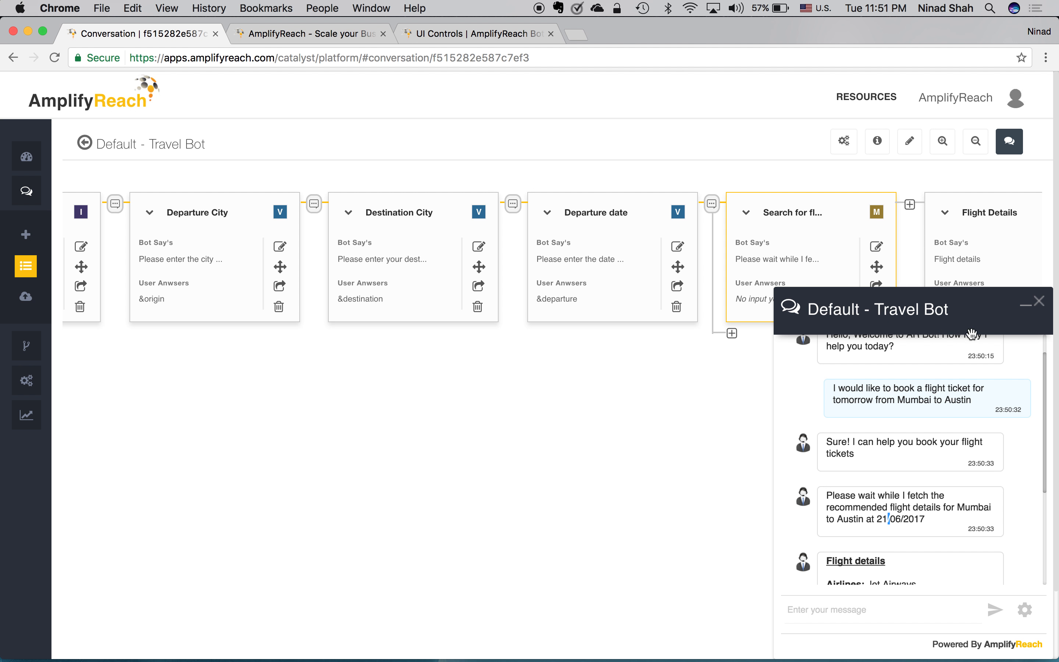
left_click(1045, 305)
scroll(864, 417, "right", 5)
scroll(863, 417, "right", 5)
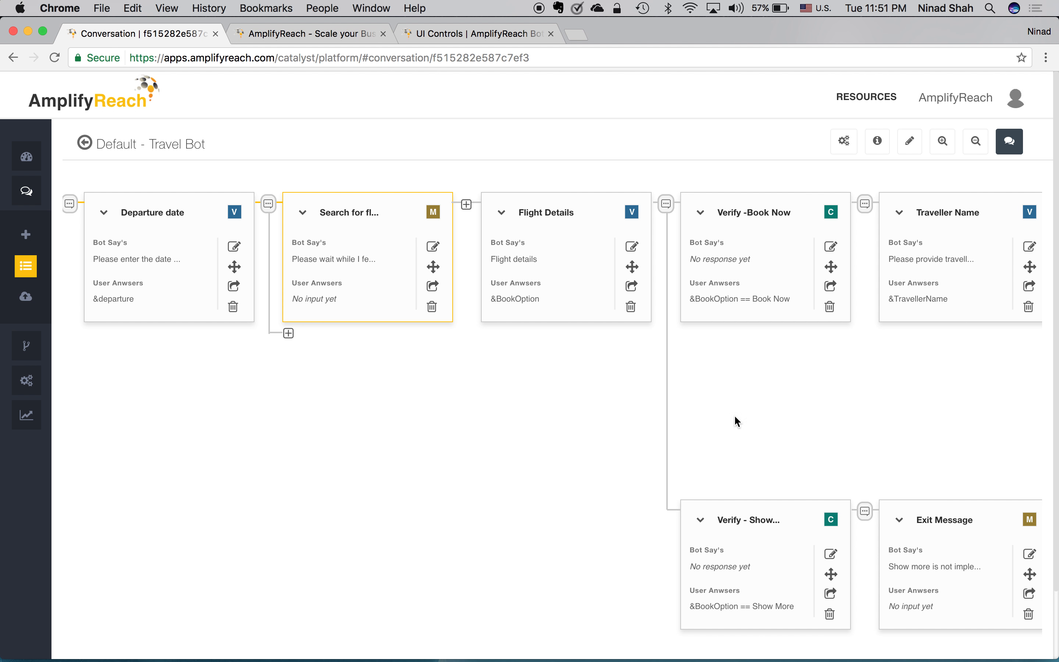
left_click(632, 249)
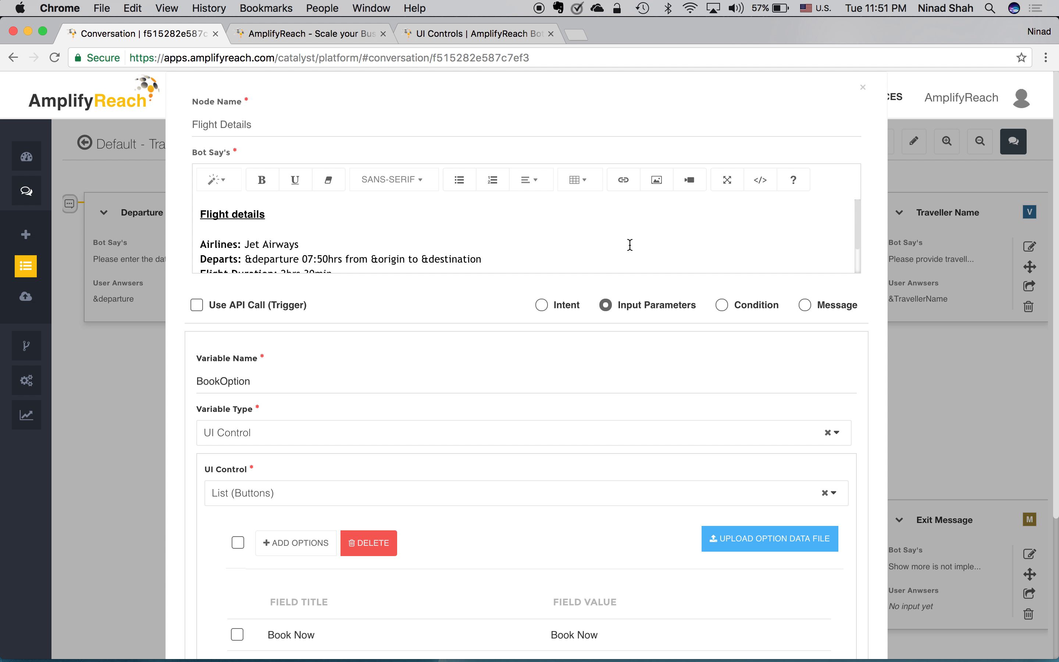
Step: Check BookOption's List (Buttons) control with Book Now and Show More, then view the UI Controls docs
scroll(337, 438, "down", 5)
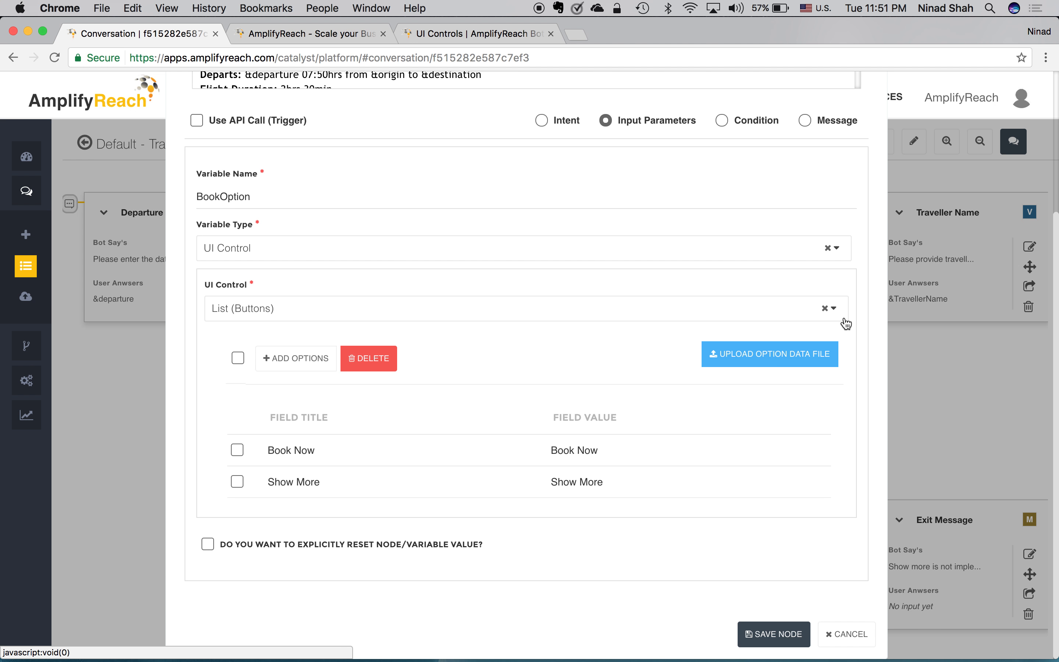
left_click(838, 309)
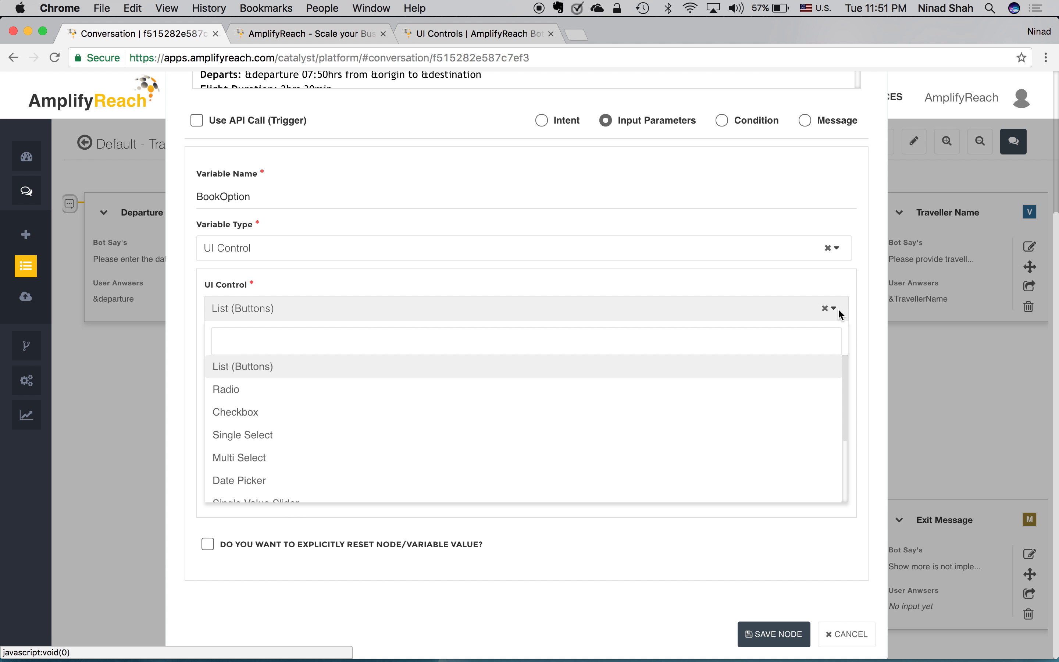
left_click(838, 311)
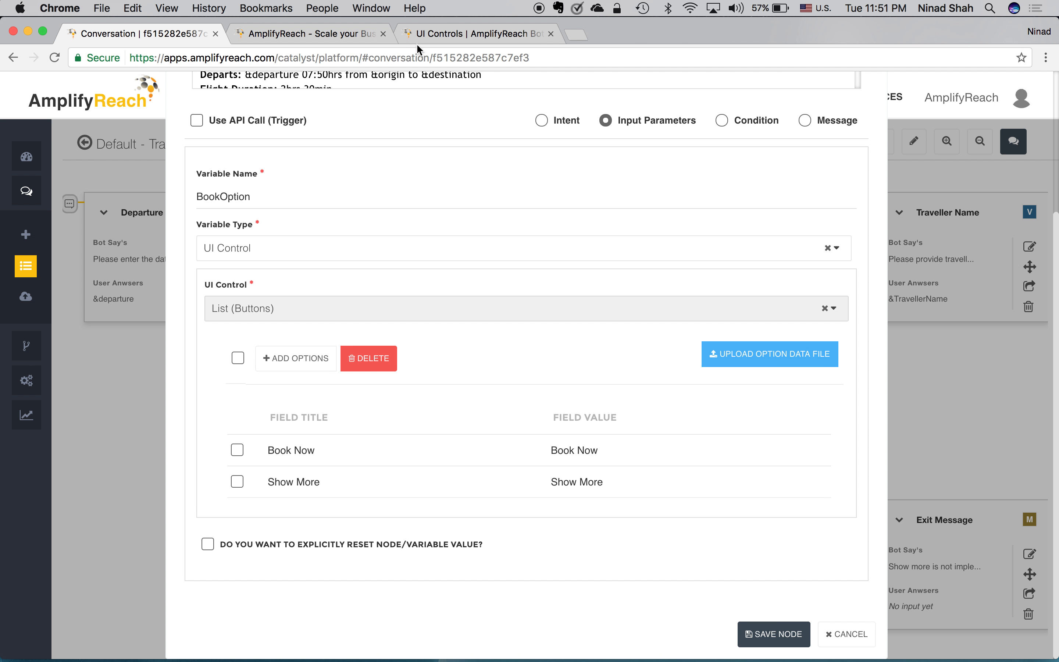
left_click(433, 34)
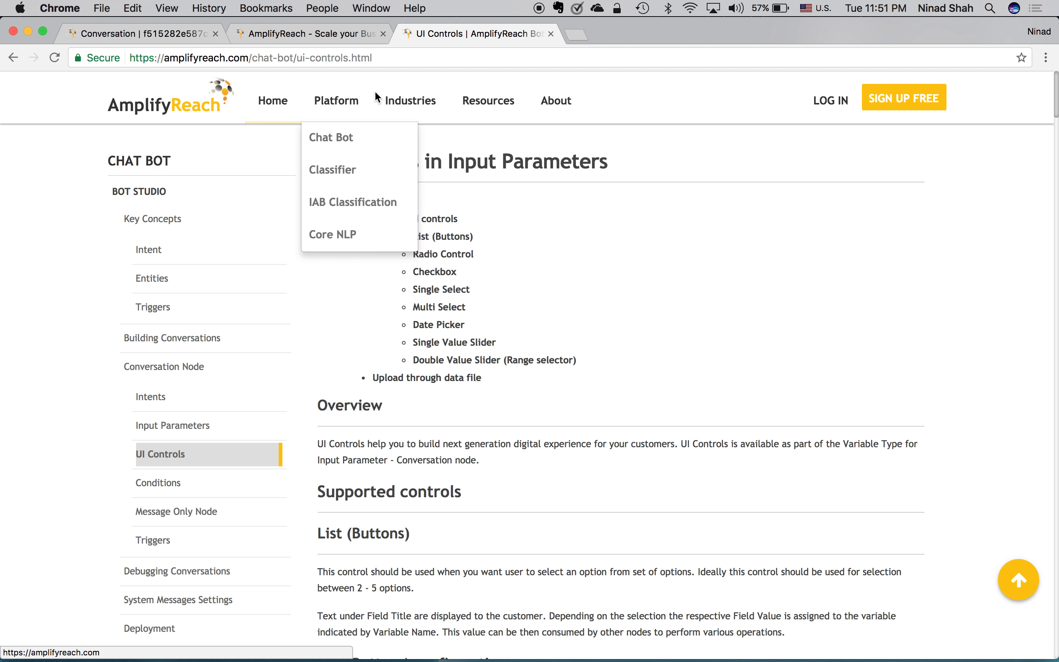
Step: Skim the UI Controls in Input Parameters documentation page, then go back to the Conversation editor
mouse_move(490, 97)
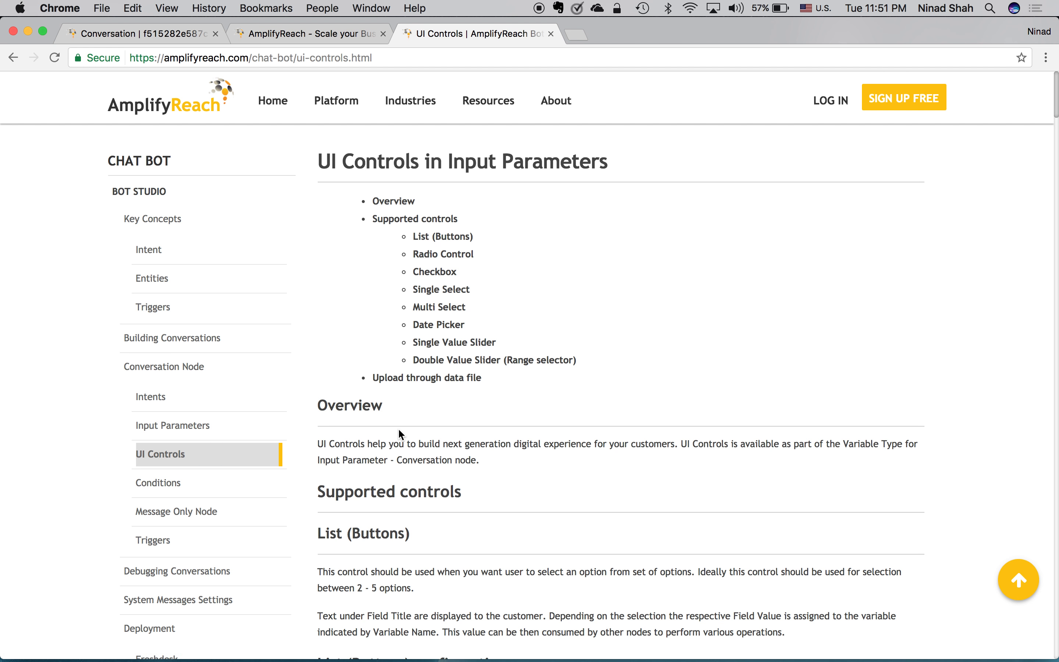
scroll(401, 434, "down", 5)
scroll(402, 463, "up", 4)
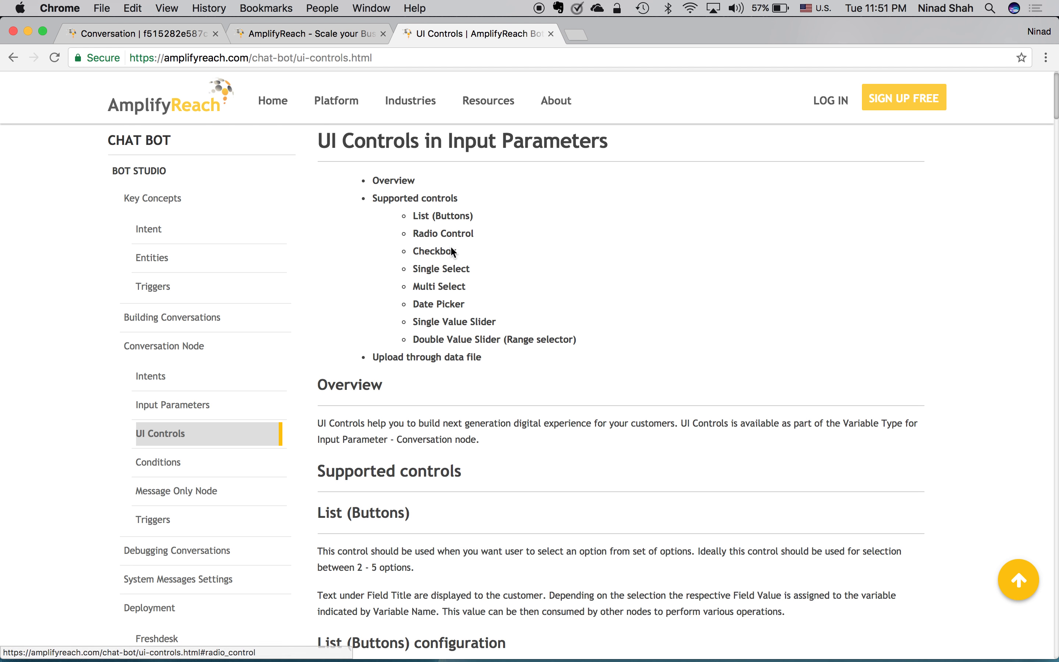
left_click(134, 34)
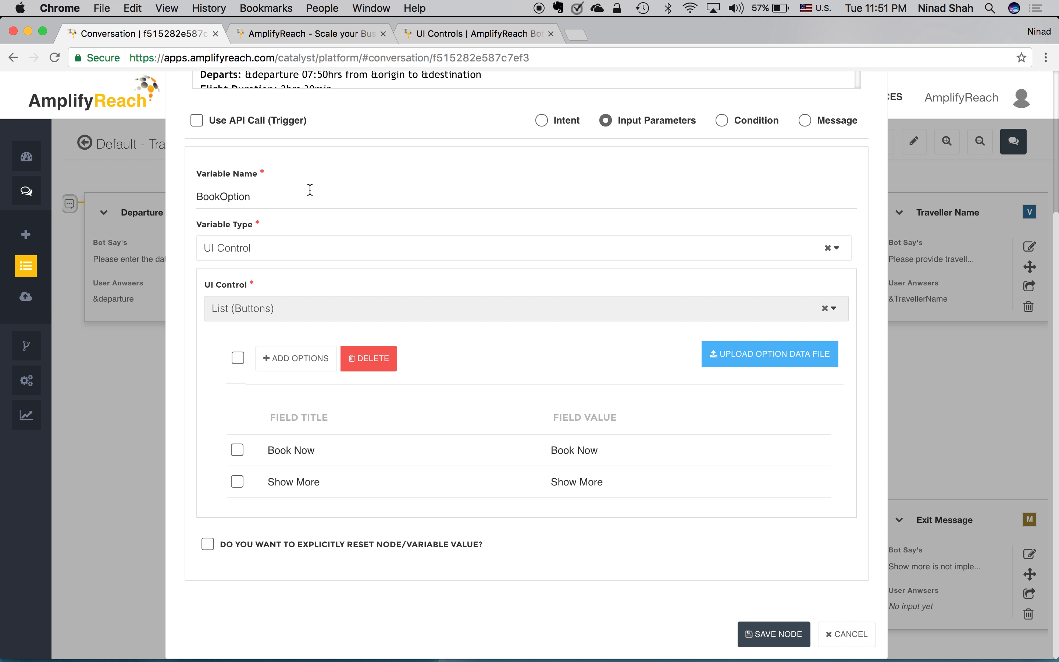
Step: Cancel the Flight Details node editor, leaving BookOption unchanged
left_click(851, 636)
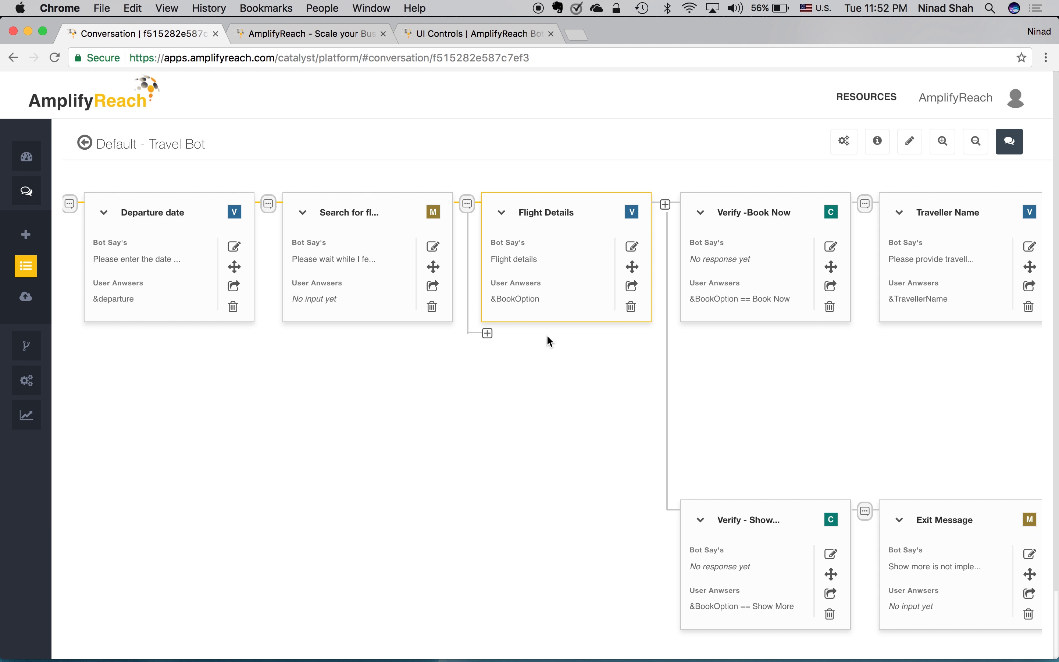
scroll(547, 335, "right", 4)
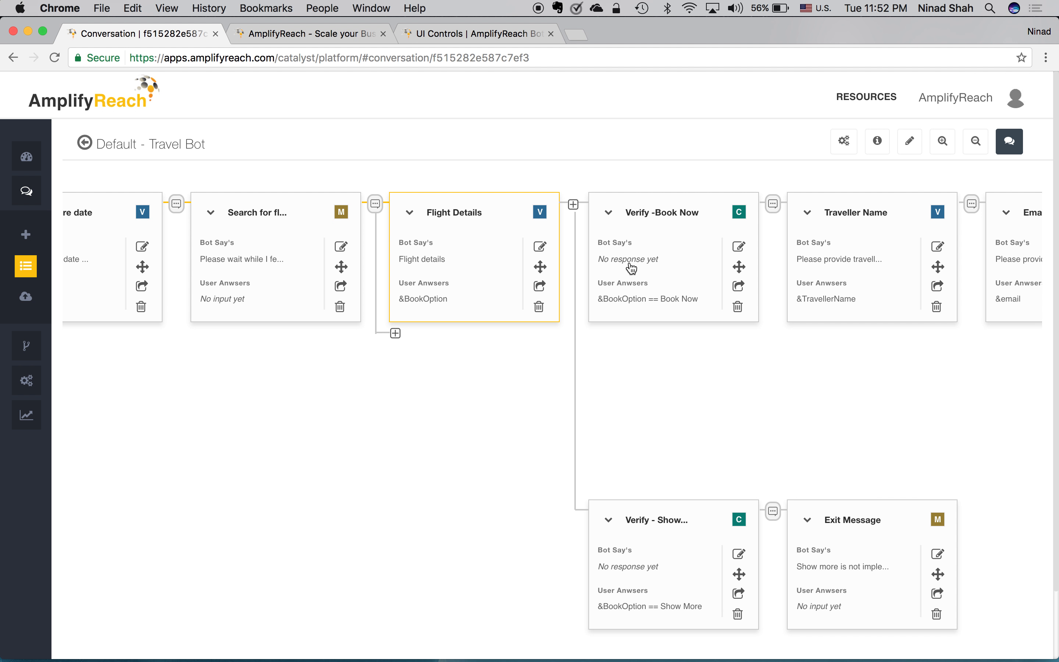
left_click(742, 248)
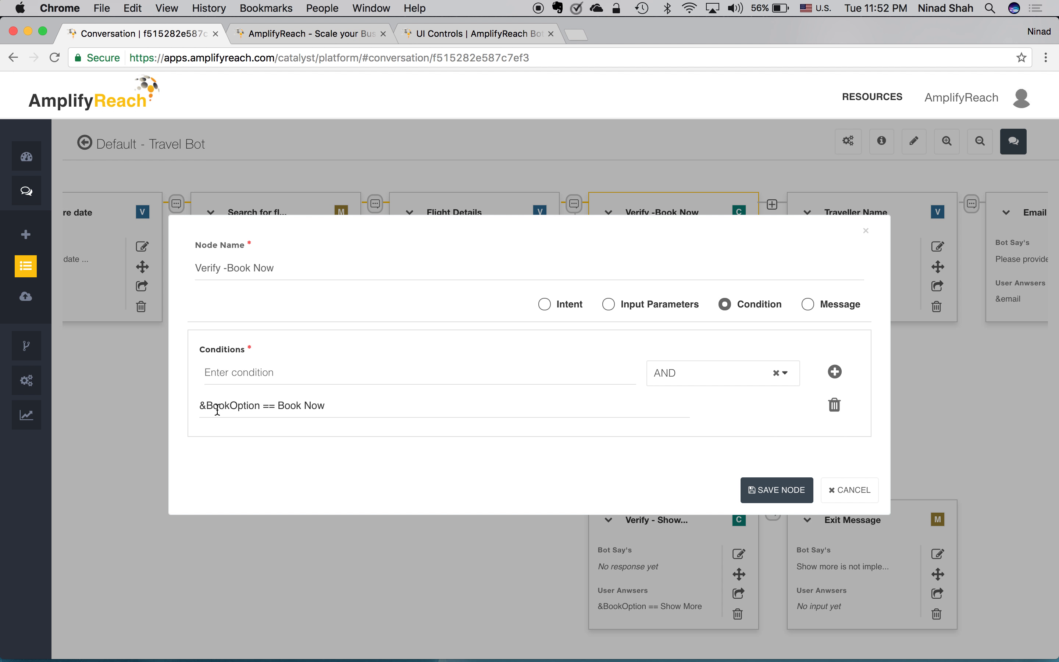
left_click(848, 491)
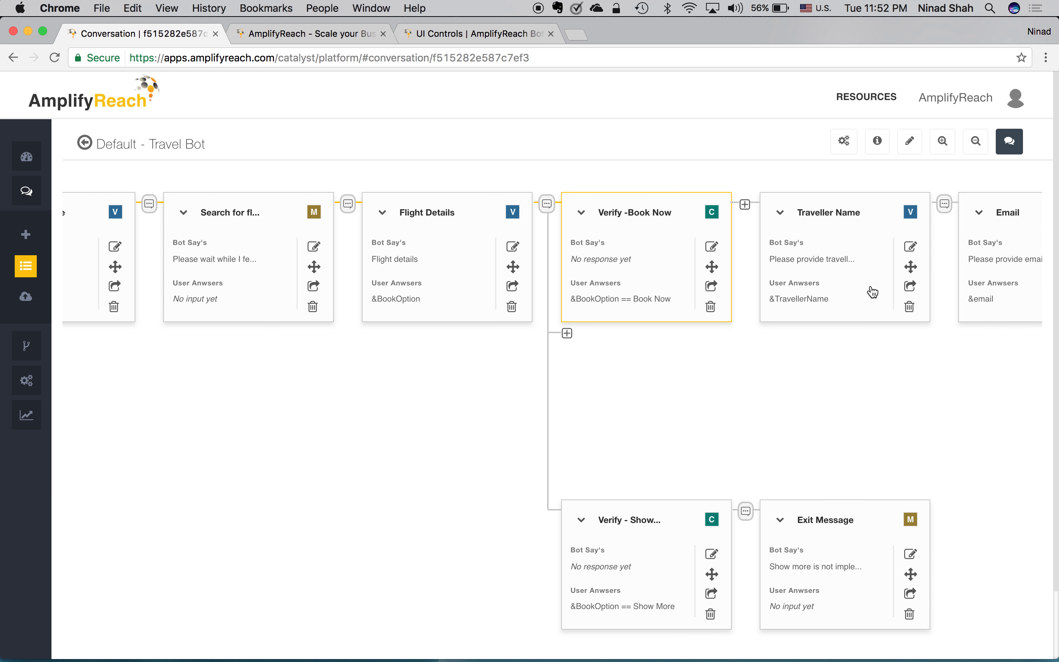
Step: Scroll through the Payment Option, Paytm and Booking details nodes, then start a Try Out chat
scroll(873, 292, "right", 4)
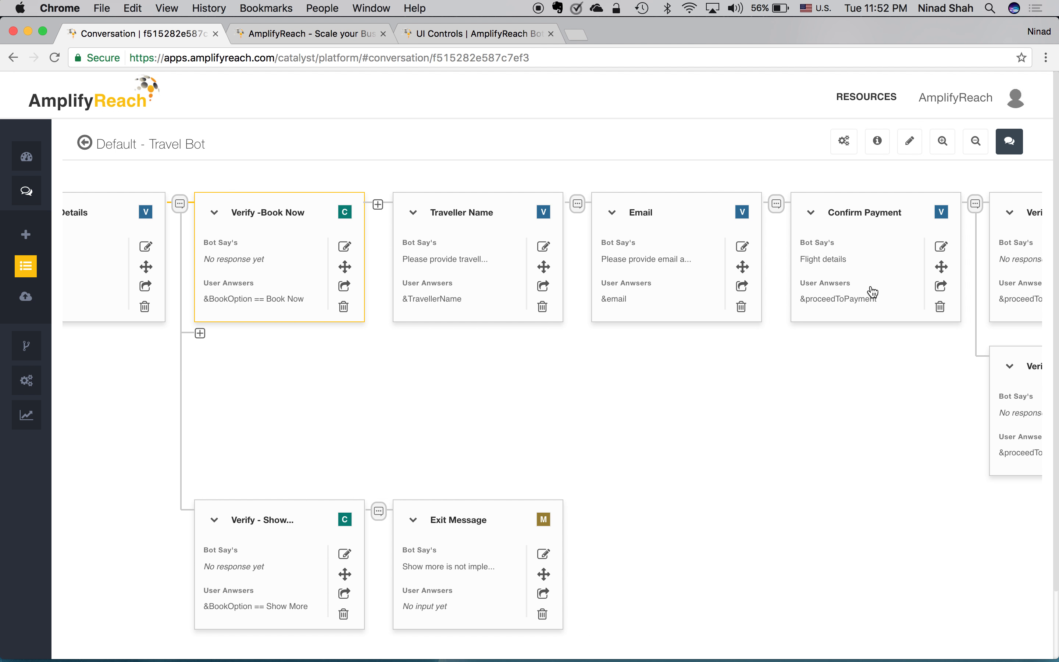
scroll(873, 292, "right", 4)
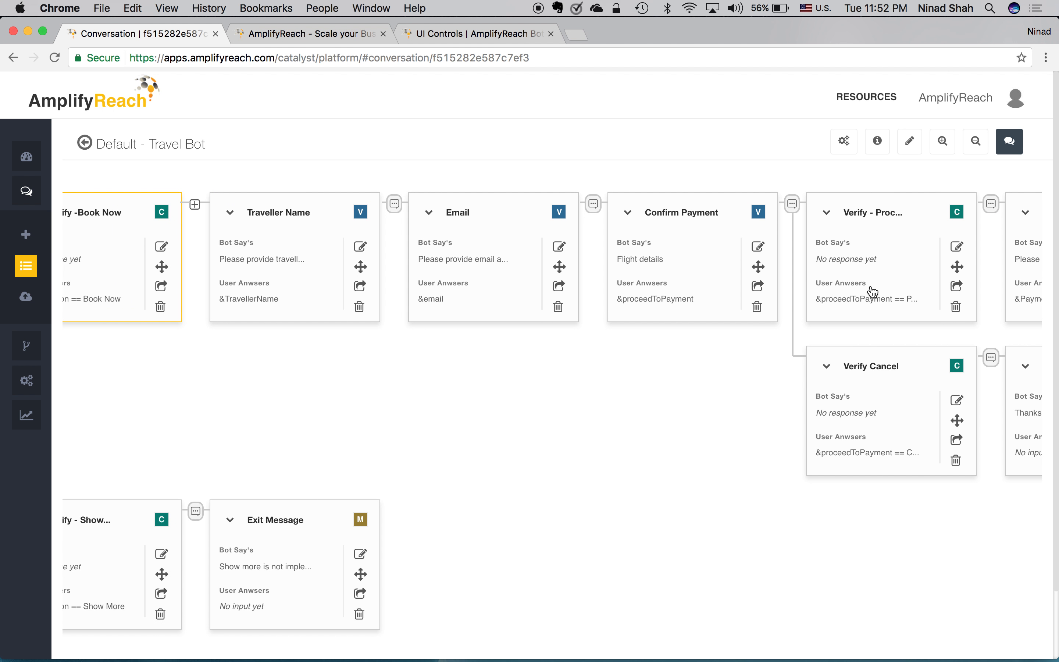
scroll(818, 403, "right", 3)
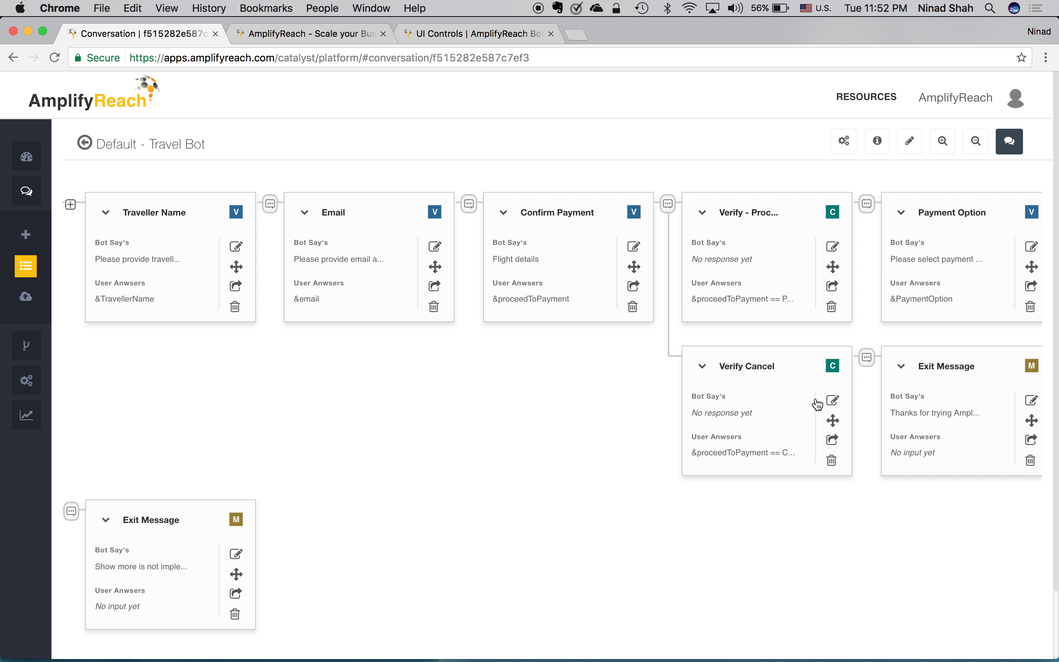
scroll(920, 289, "right", 4)
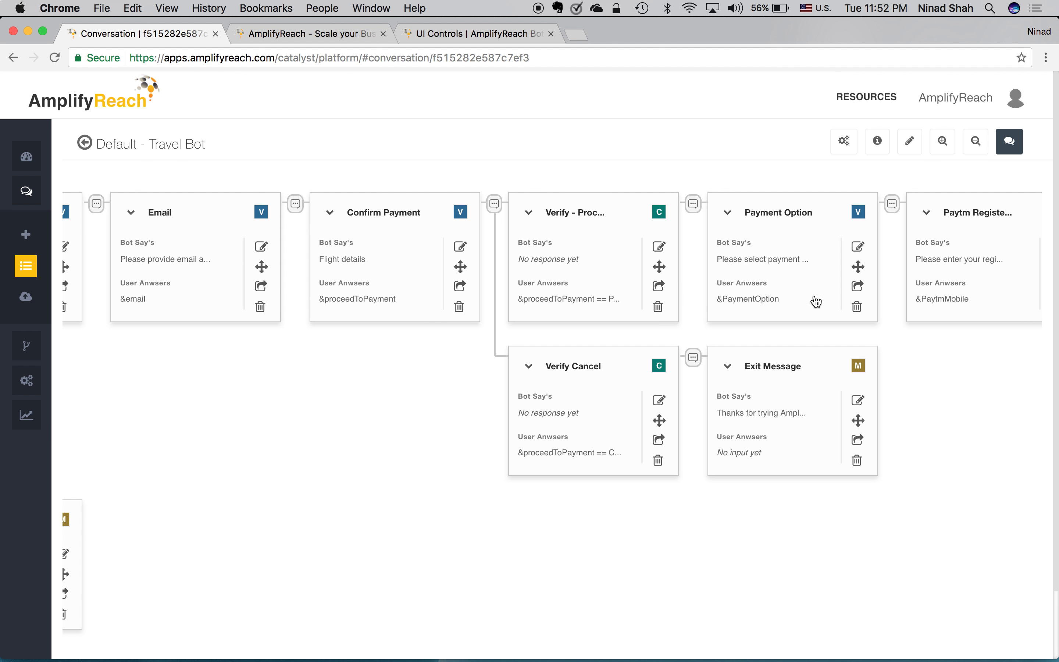
scroll(847, 265, "right", 4)
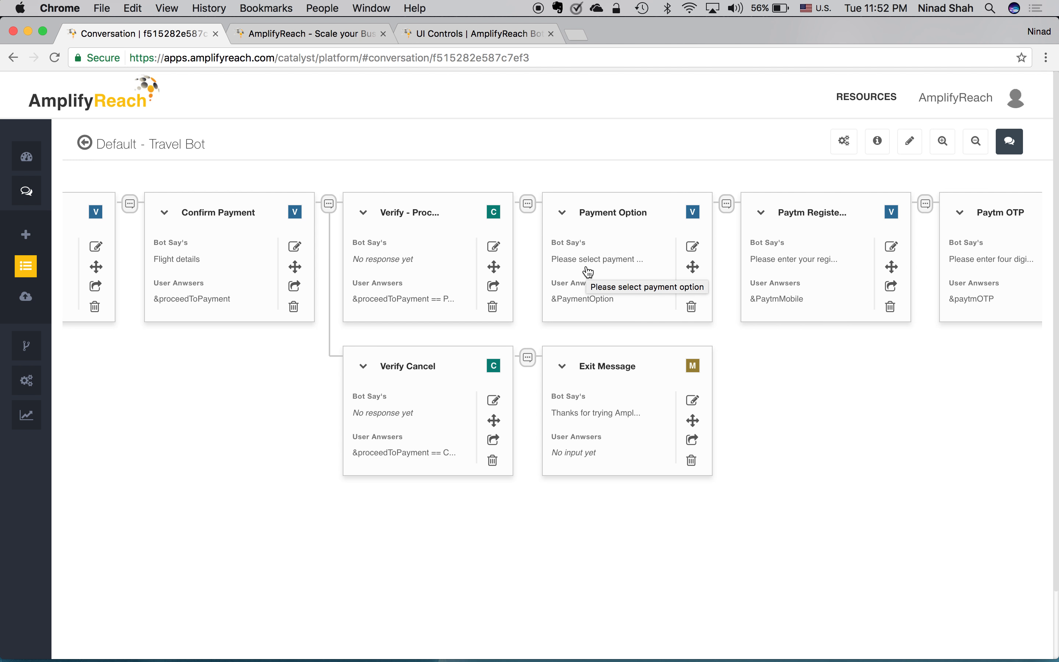
scroll(808, 275, "right", 7)
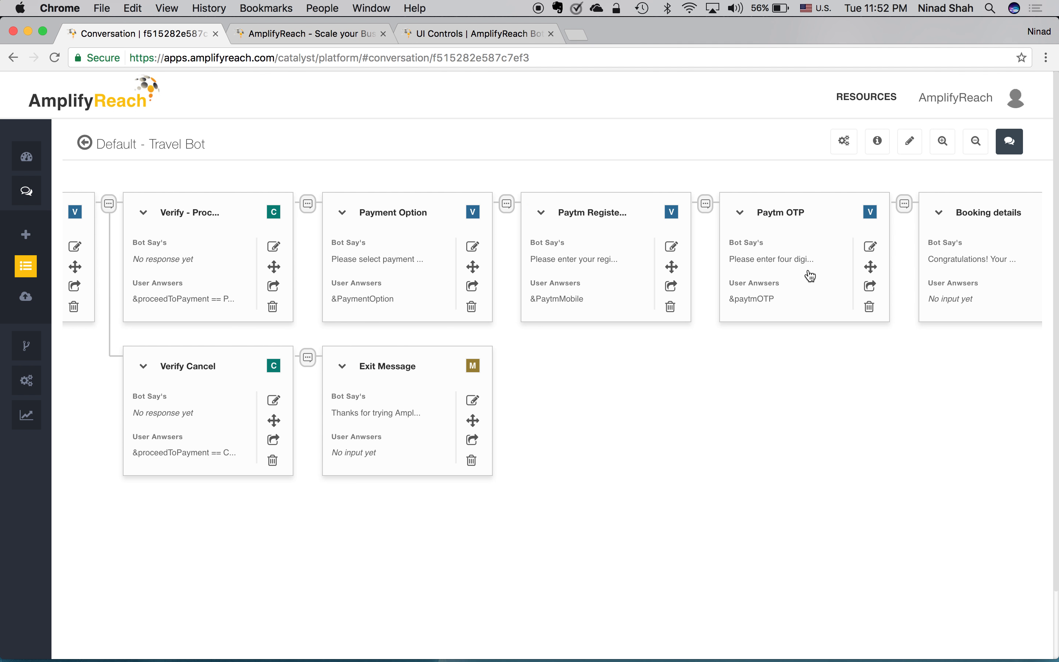
scroll(810, 275, "left", 20)
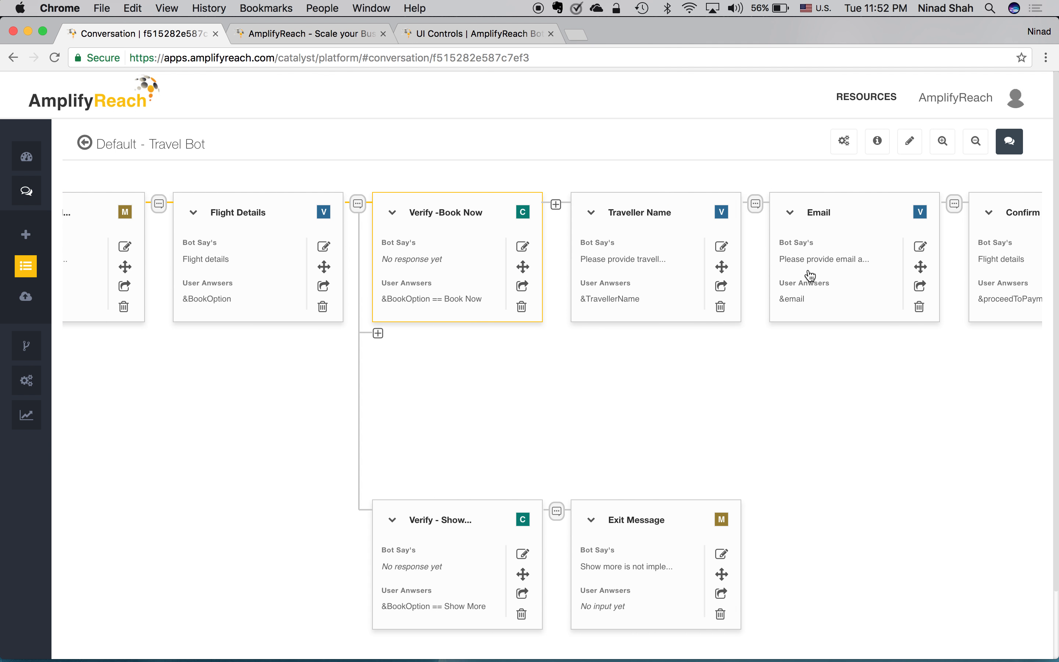
left_click(1008, 141)
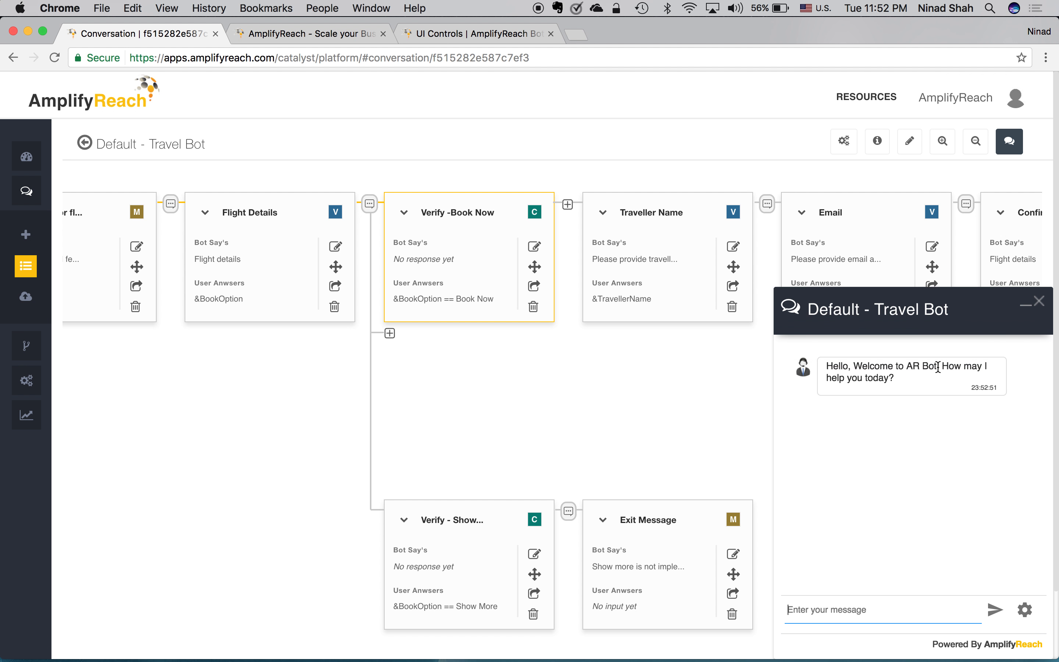
Step: Send 'I would like to book a flight ticket from Mumbai to Austin for tomorrow' to the bot
type("I would like to book a flight ti")
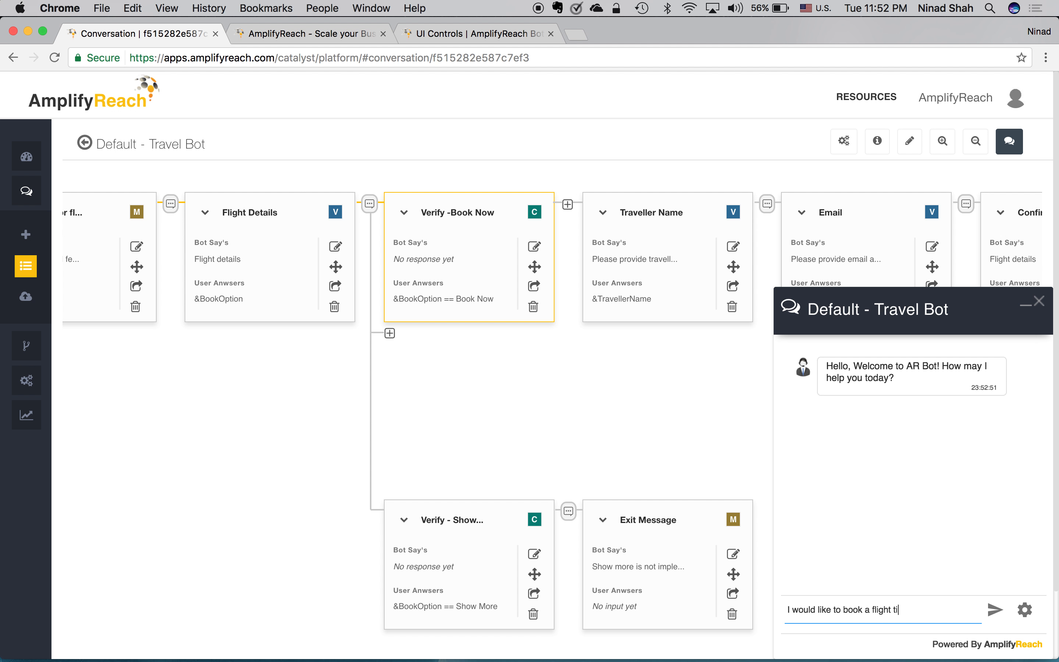
type("cket from Mumbai to Aus")
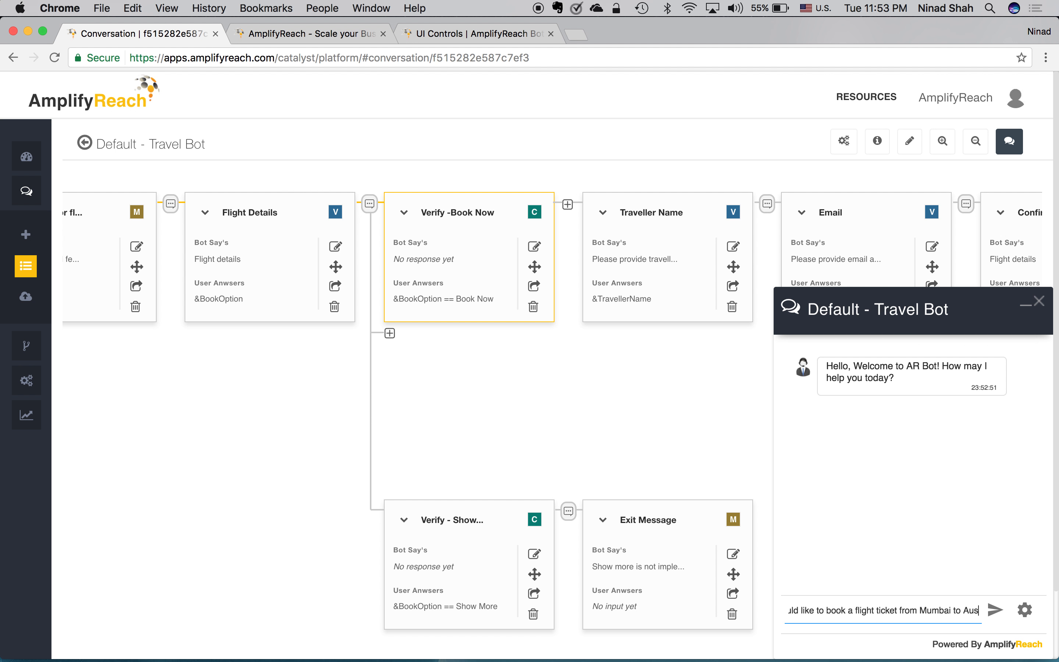
type("tin f")
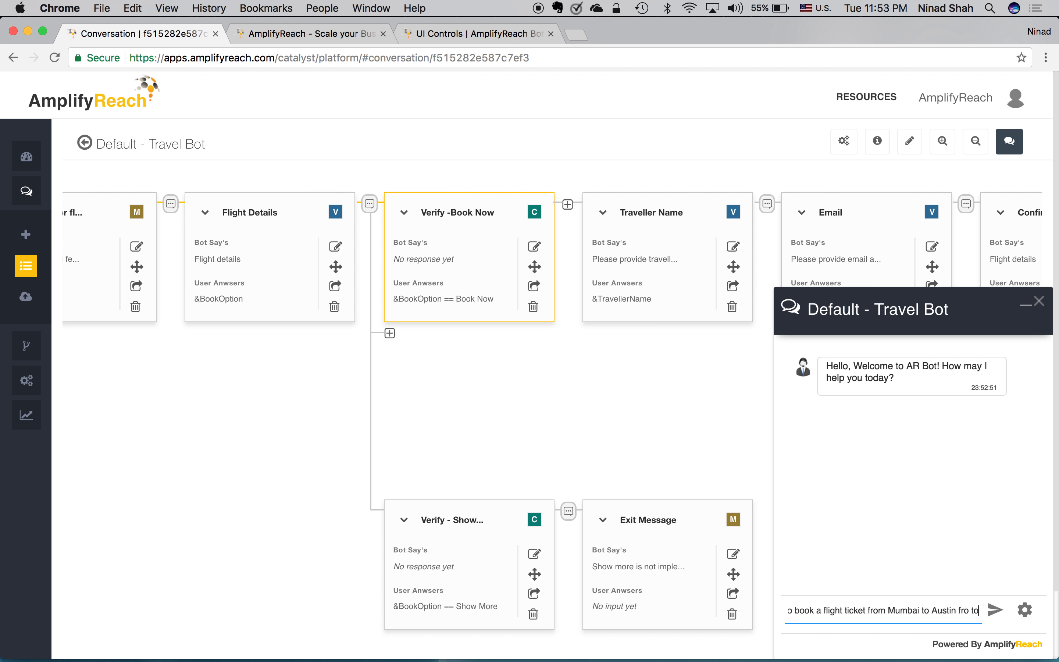
type("or tomorrow")
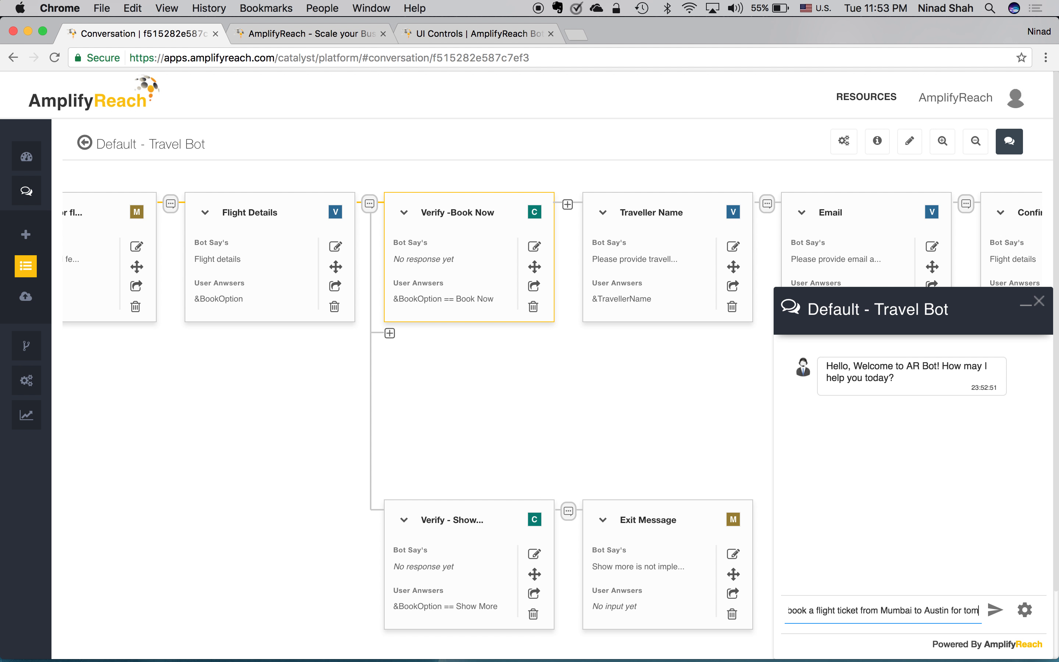
key("Return")
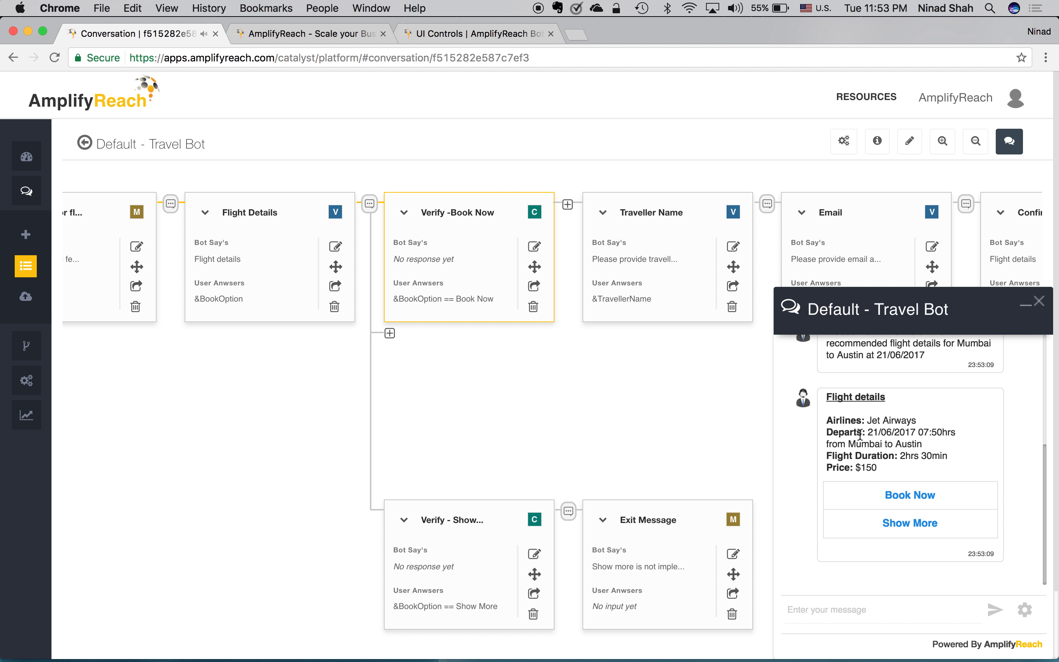
Step: Book the offered Jet Airways flight and send the bot the traveller's name and e-mail address
left_click(905, 493)
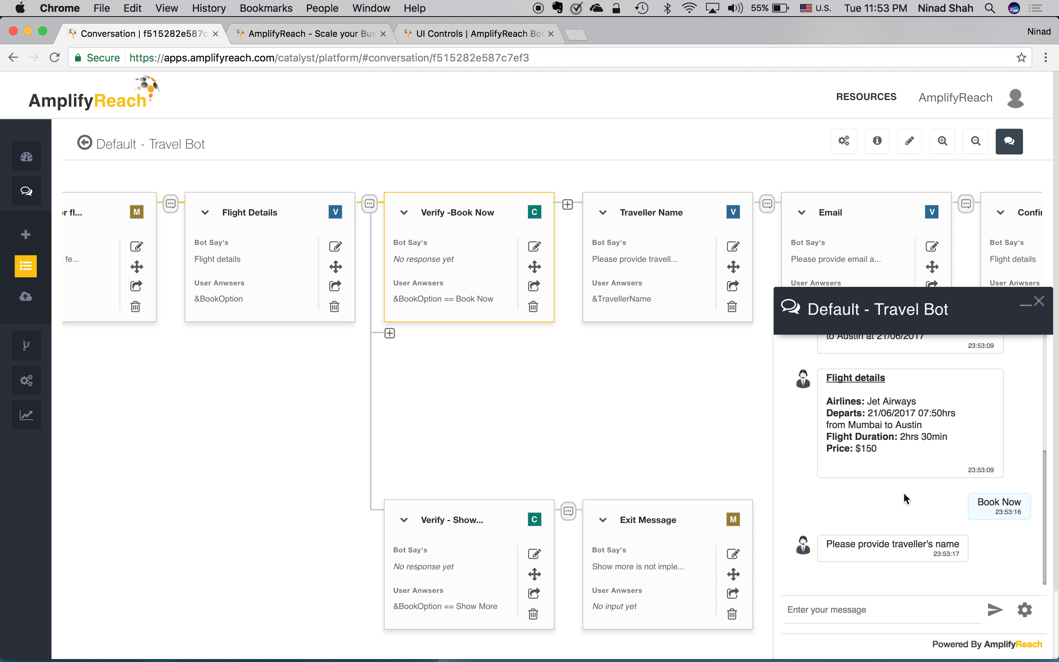
left_click(886, 611)
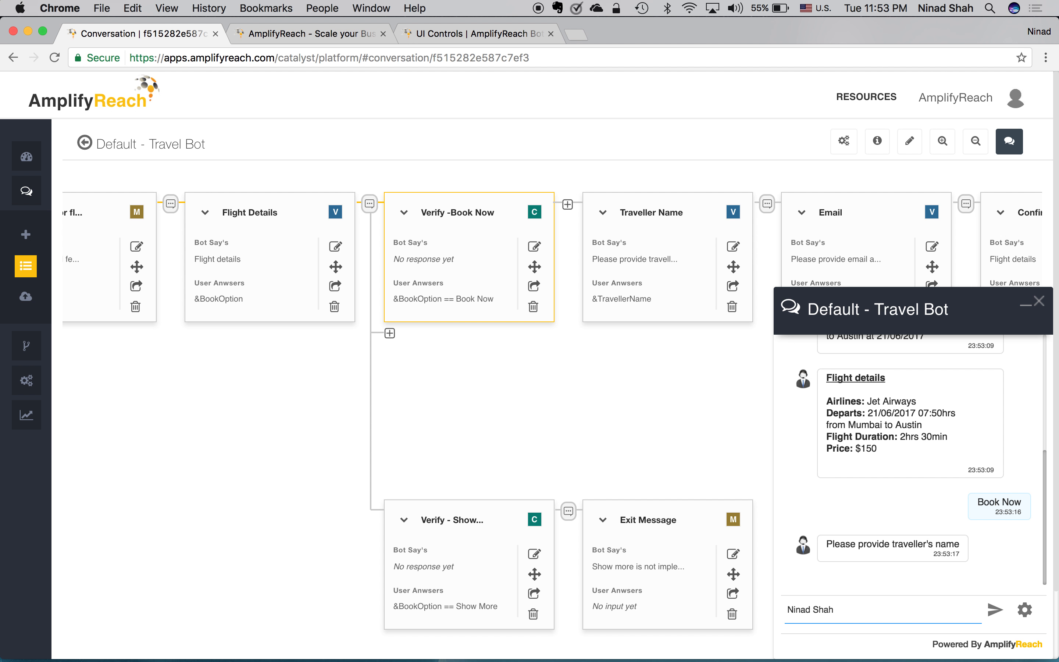
key("Return")
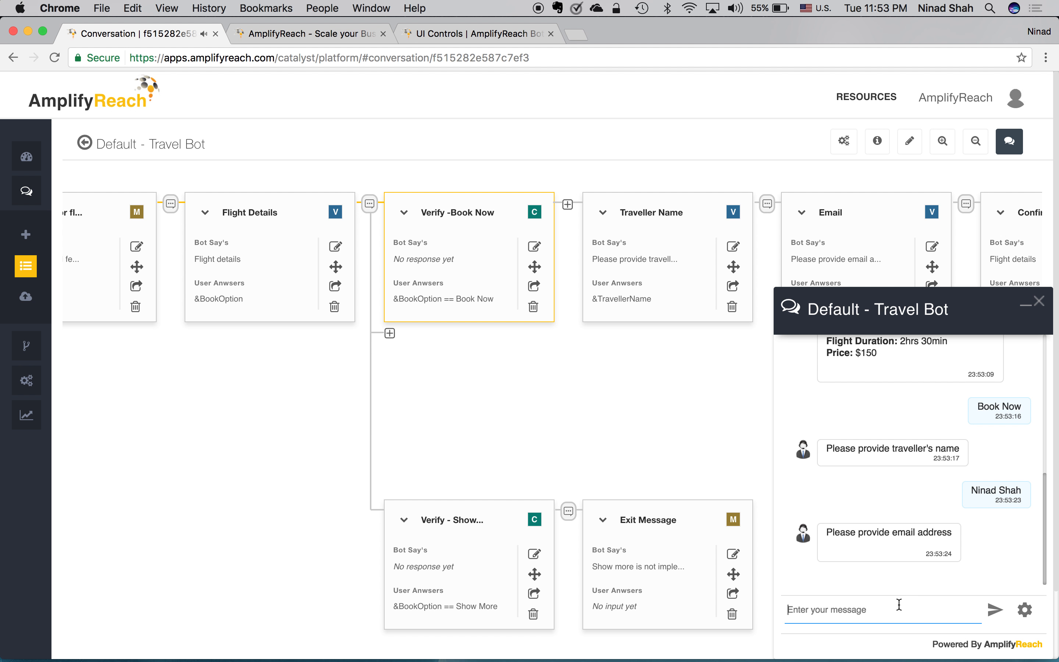
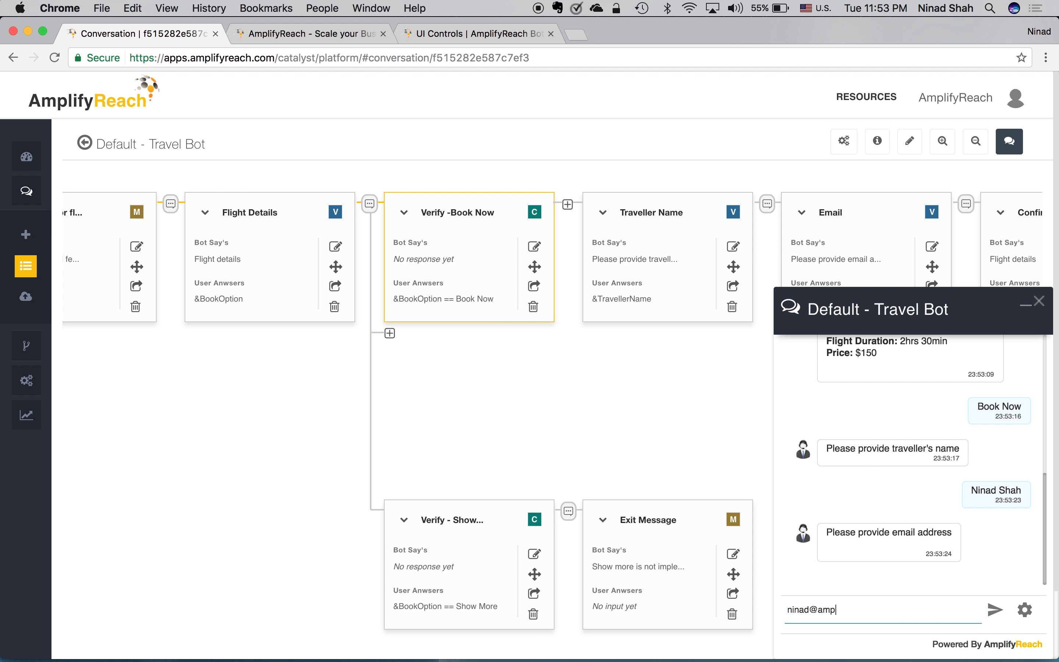
key("Return")
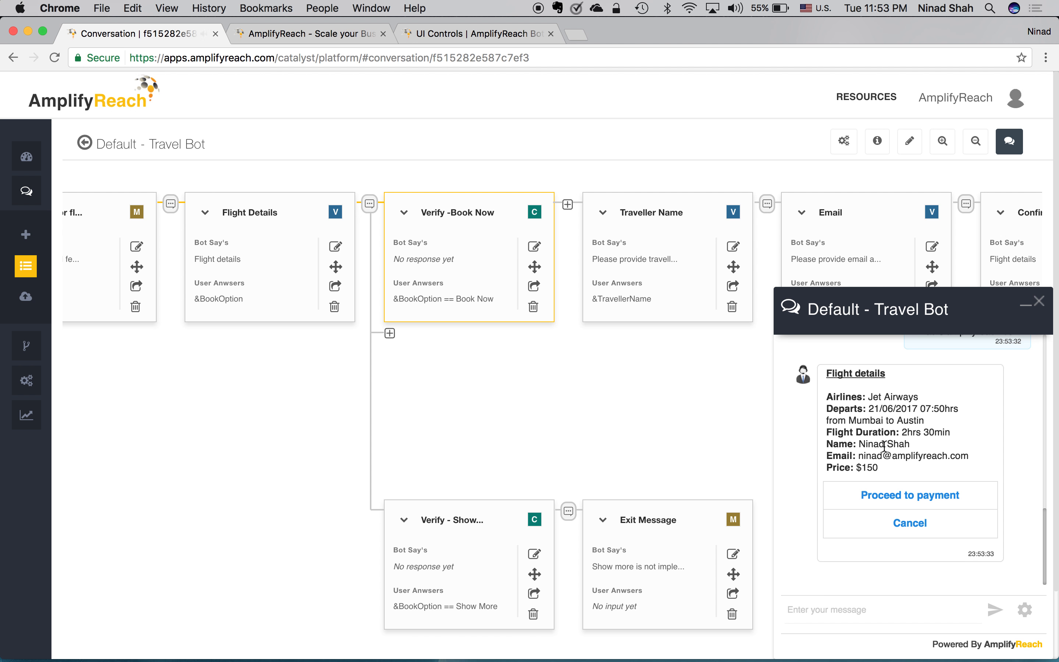
Step: Proceed to payment with Paytm, sending the registered mobile number and then the OTP
left_click(927, 493)
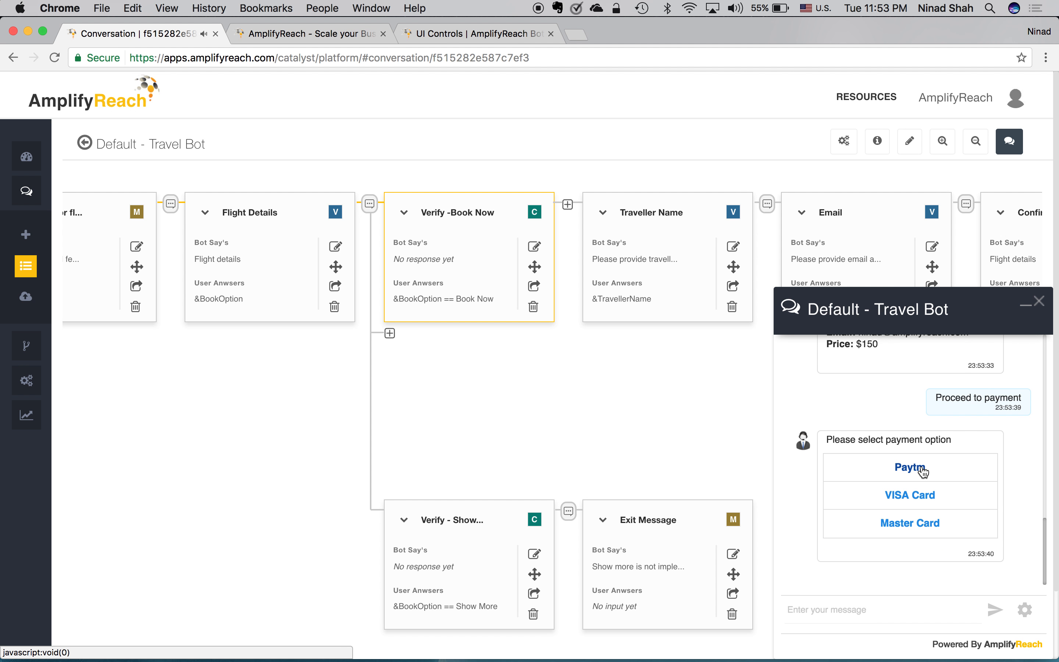
left_click(924, 472)
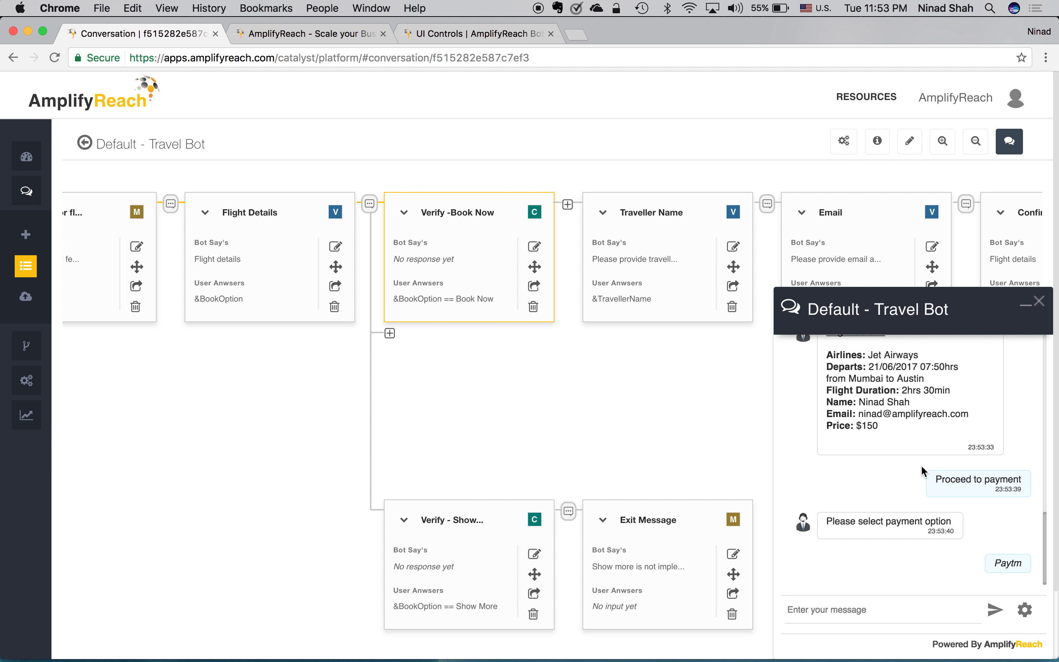
left_click(875, 605)
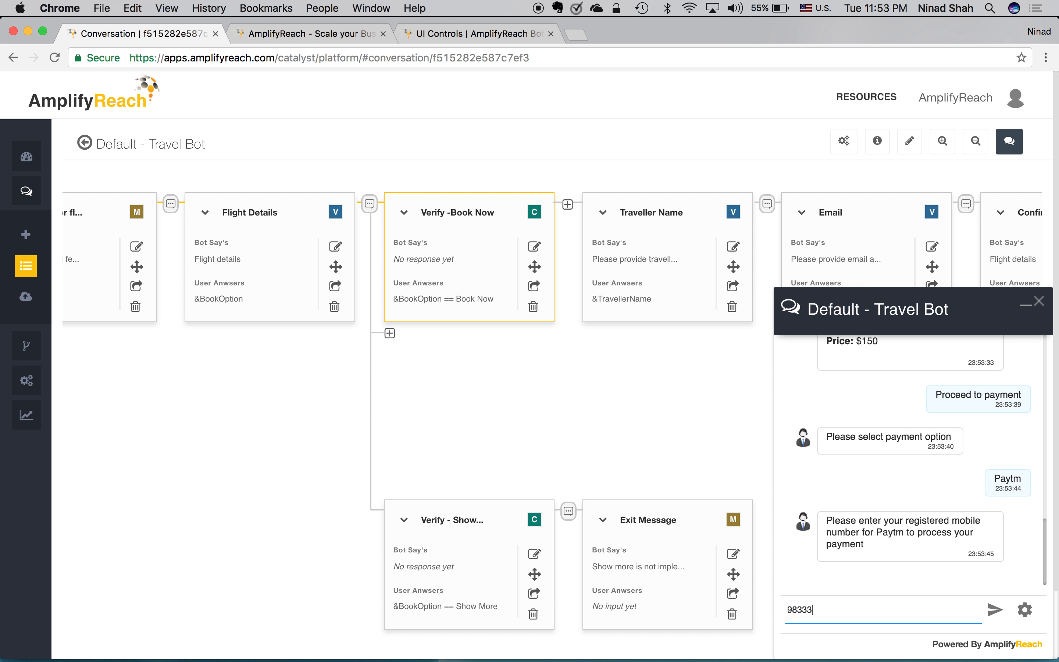
key("Return")
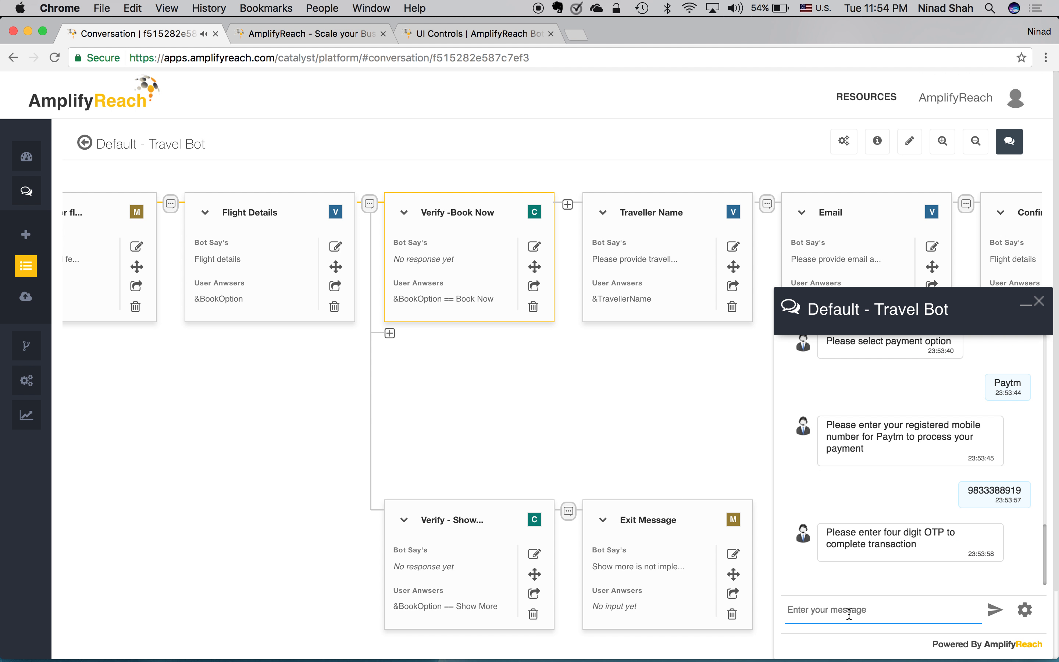
type("1024")
key("Return")
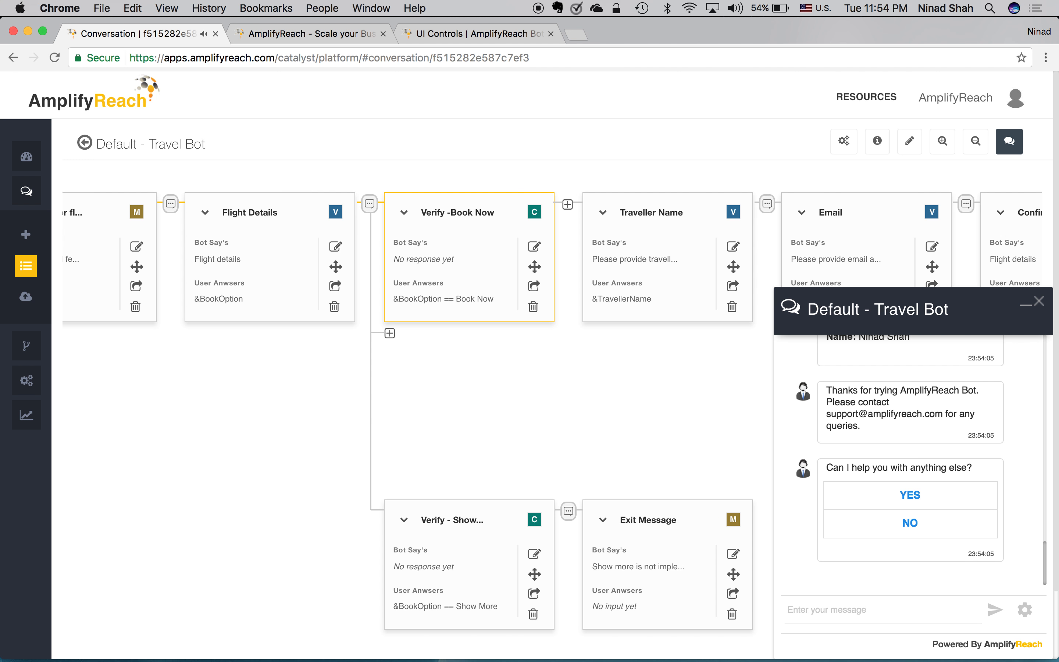
Step: Check the booking confirmation message, then close the test chat to return to the flow canvas
scroll(826, 521, "up", 5)
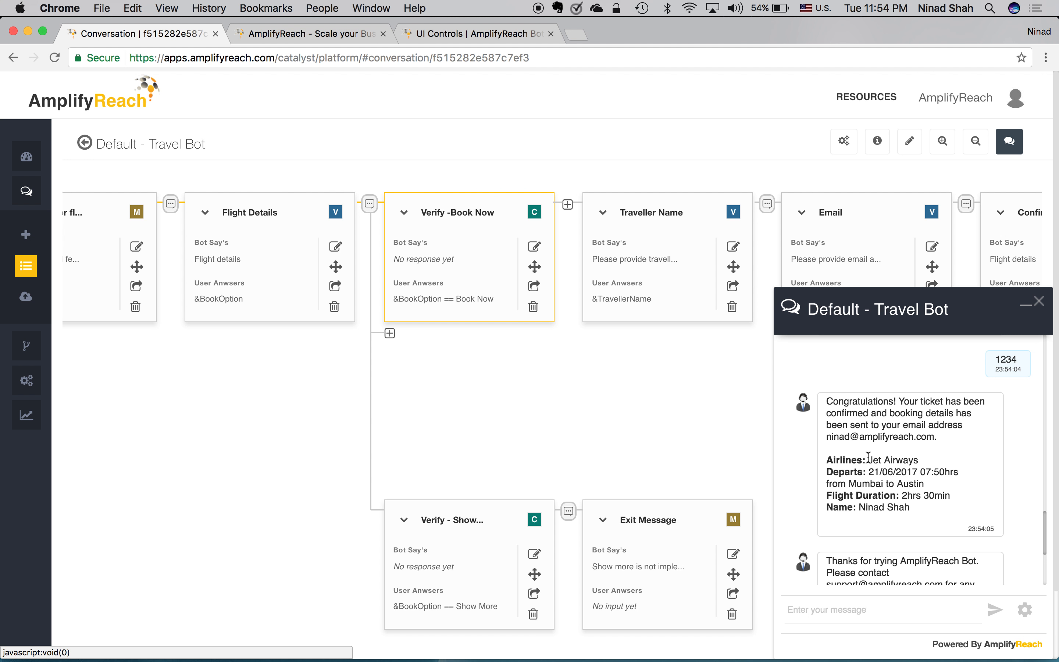
left_click(1040, 304)
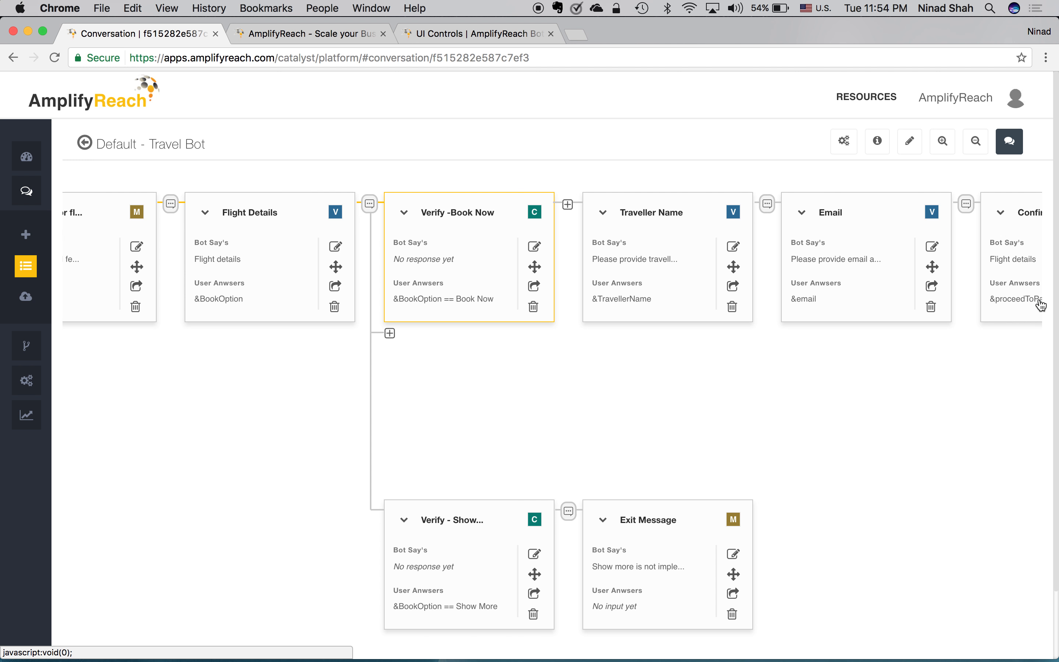
scroll(938, 456, "right", 10)
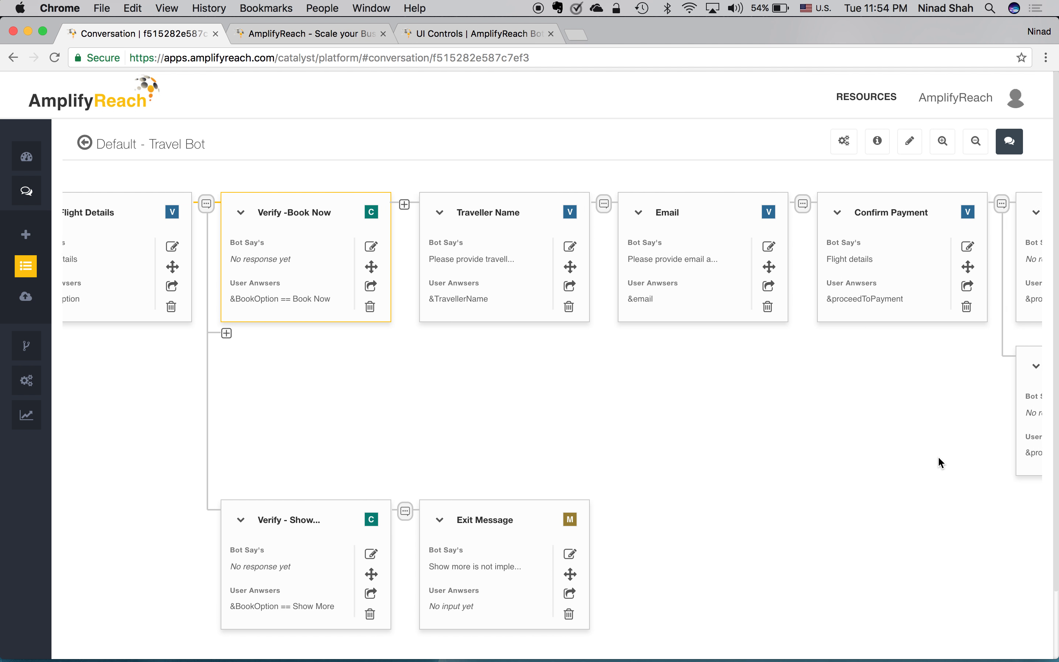